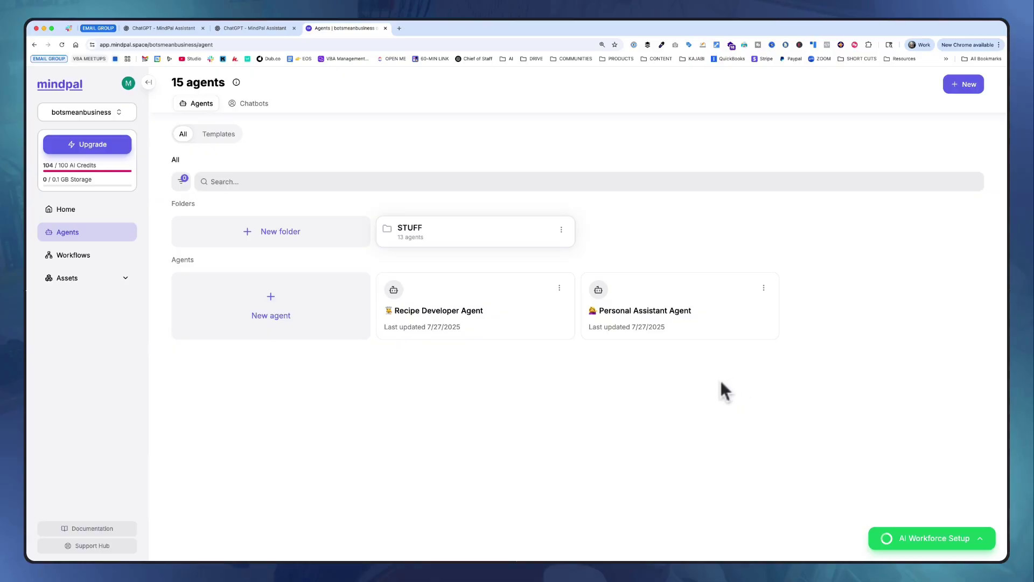
Step: Review the Personal Assistant Agent's background and language model settings, leaving them as they are
click(653, 324)
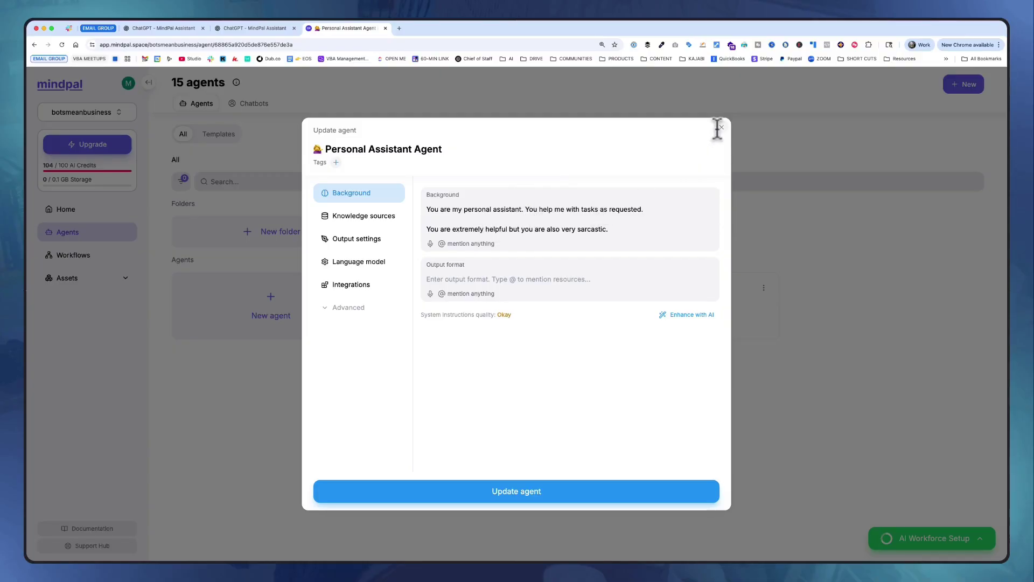
click(362, 269)
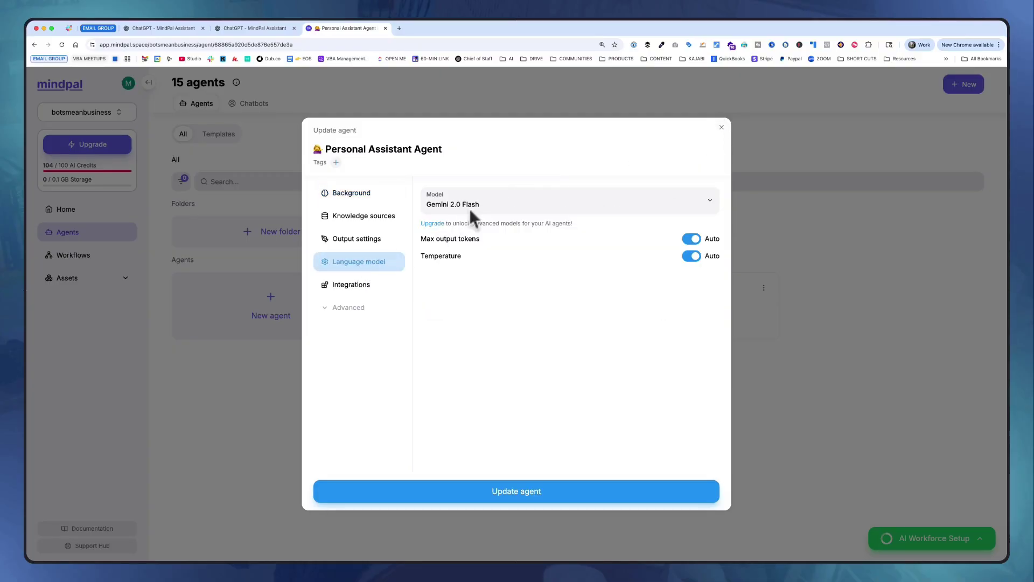
click(722, 129)
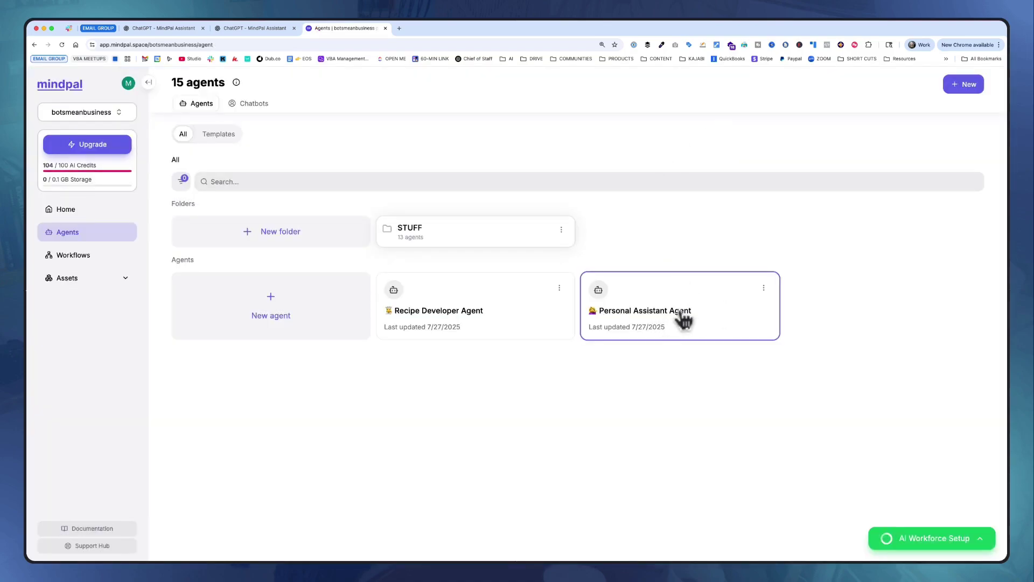
Step: Start a new chat with the Personal Assistant Agent and send the message "hey whats up today"
click(764, 288)
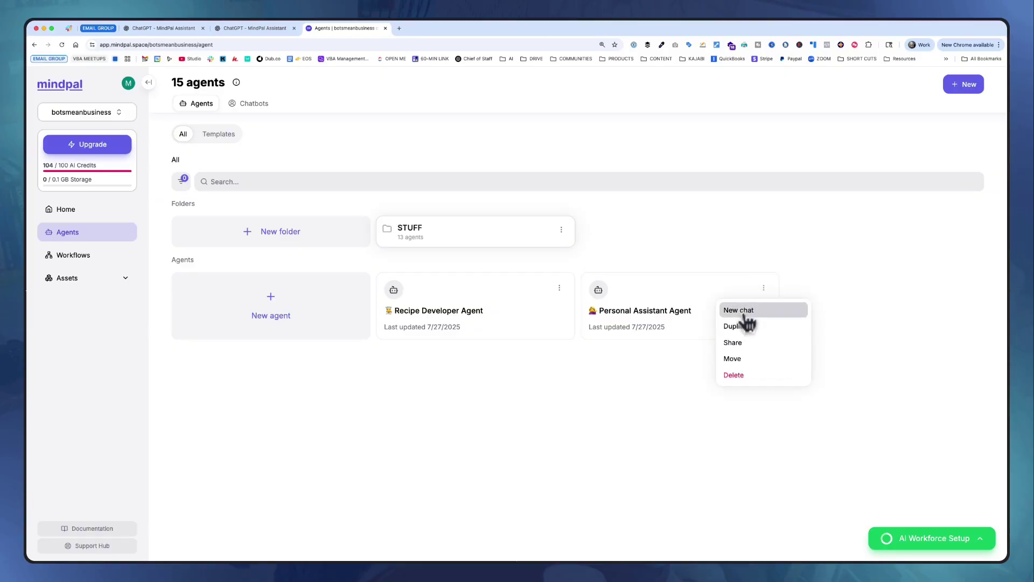
click(744, 312)
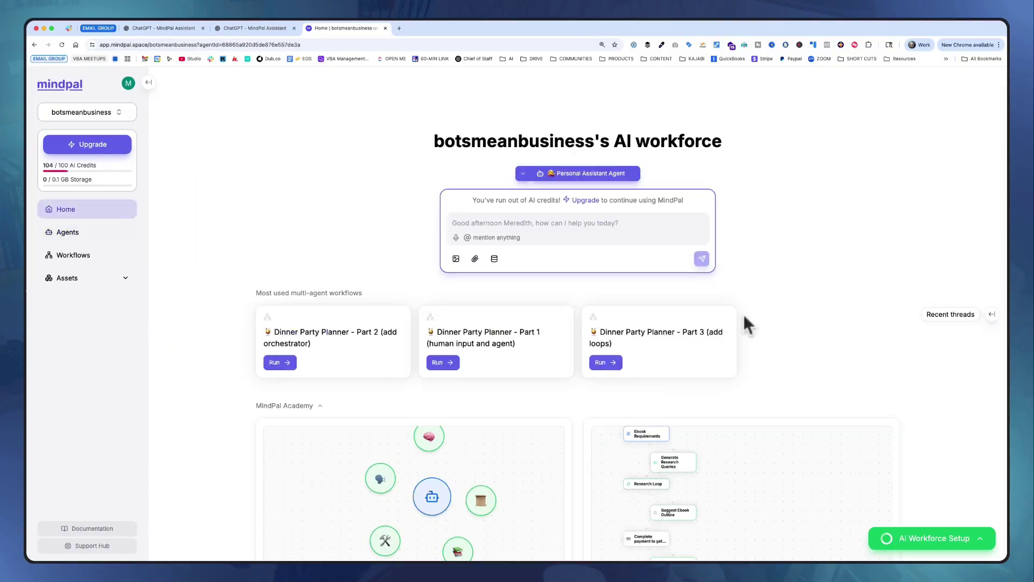
click(571, 225)
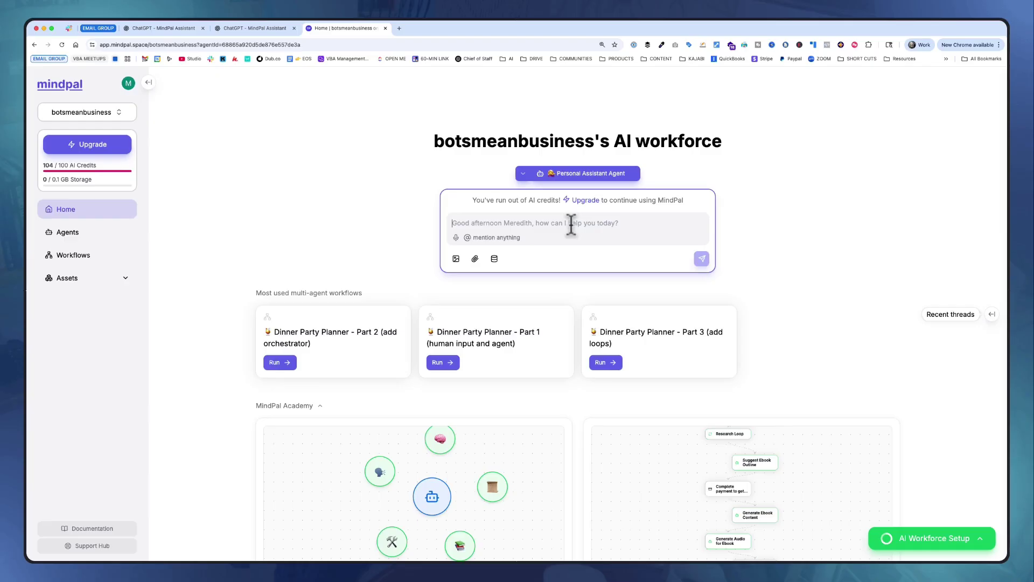
text(hey)
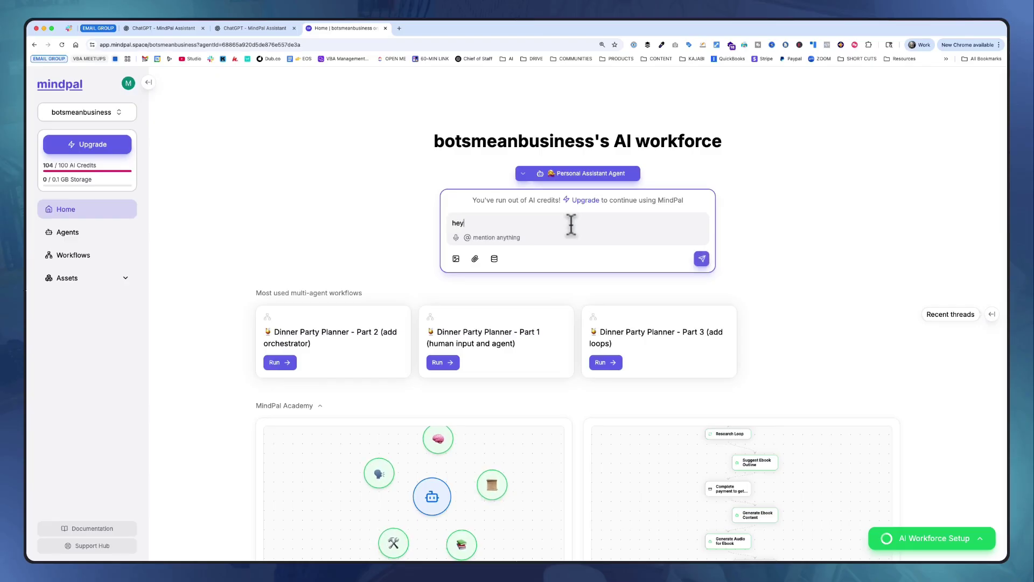
text( whats up today)
key(Return)
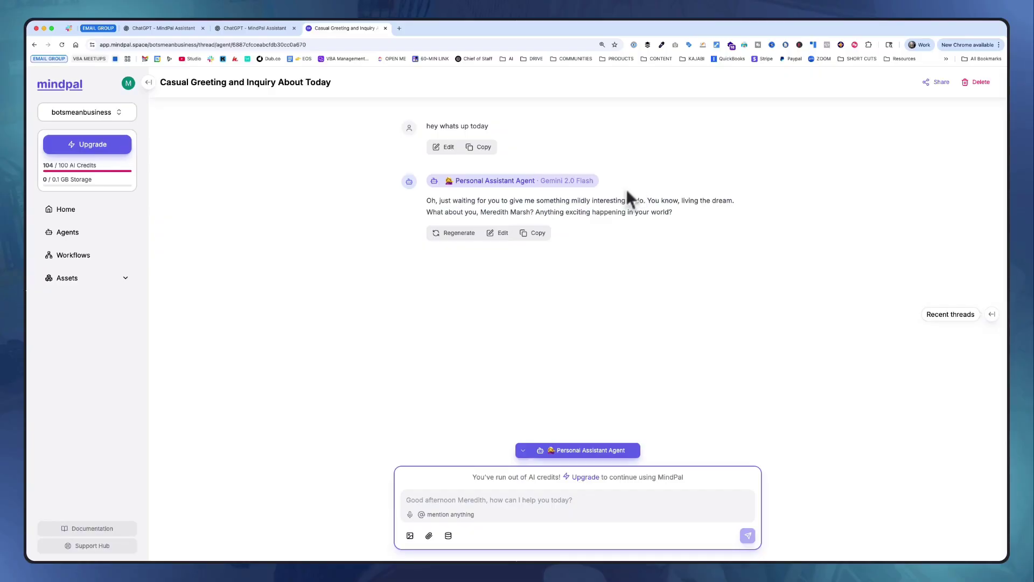
Step: Start a new chatbot and name it "Sassy Personal Assistant", leaving the avatar URL and description empty
click(78, 243)
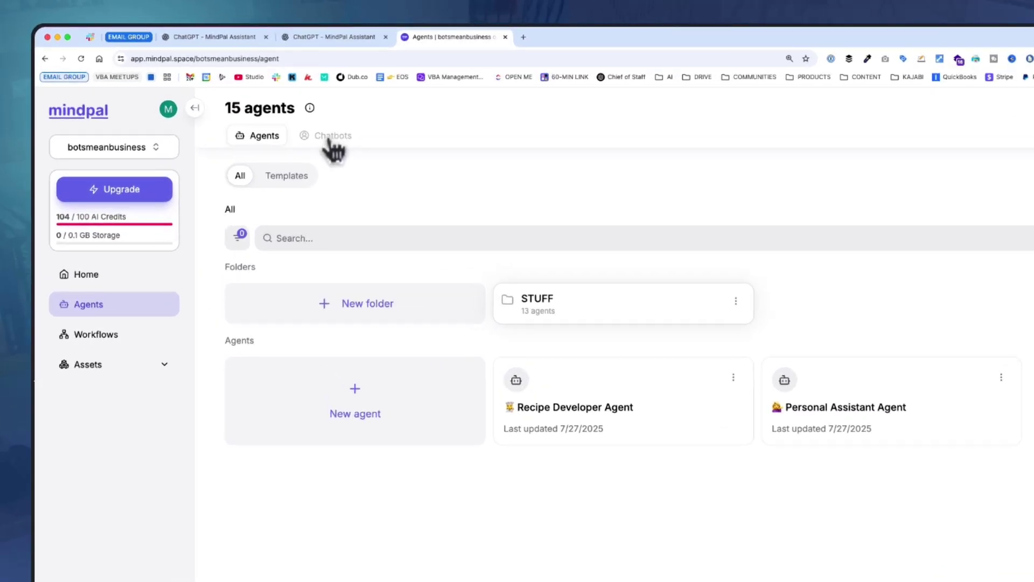
click(329, 139)
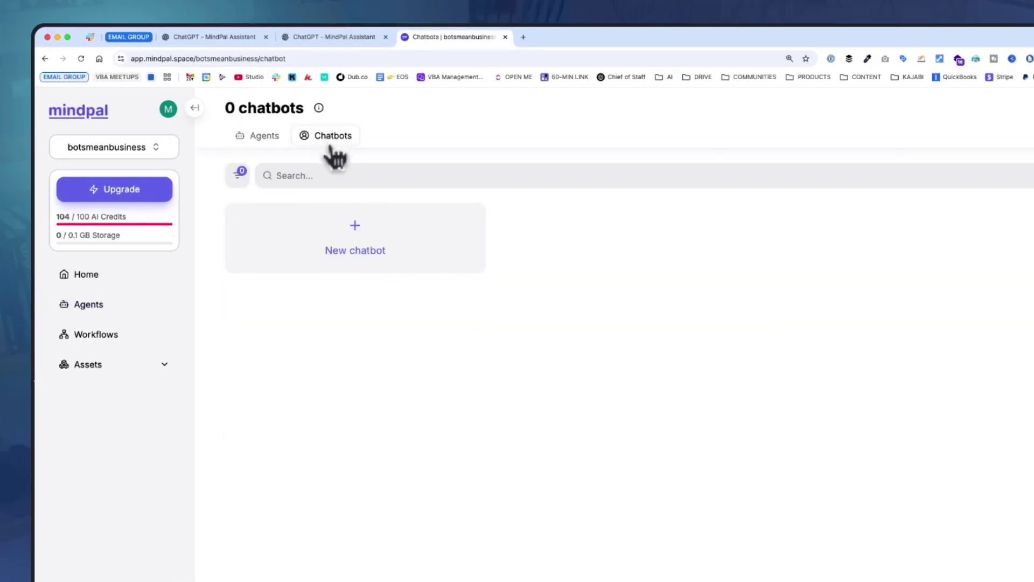
click(355, 247)
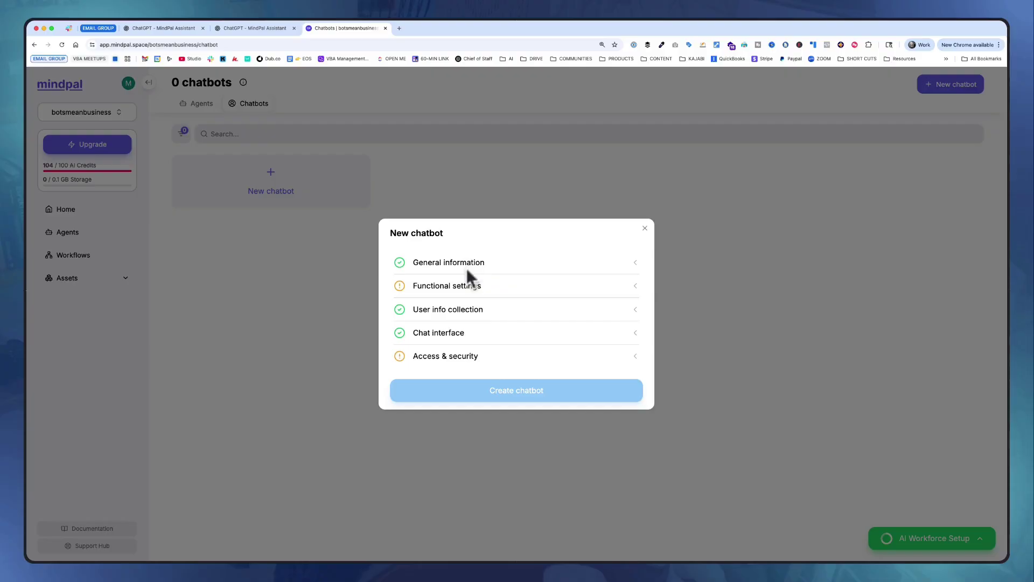
click(467, 268)
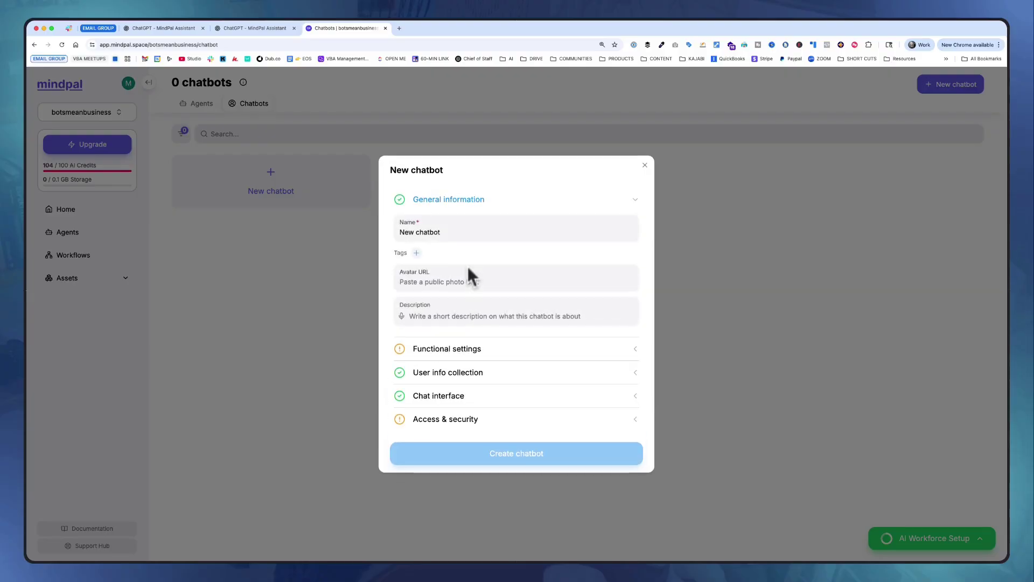
triple_click(431, 232)
text(Sassy Personal Assistant)
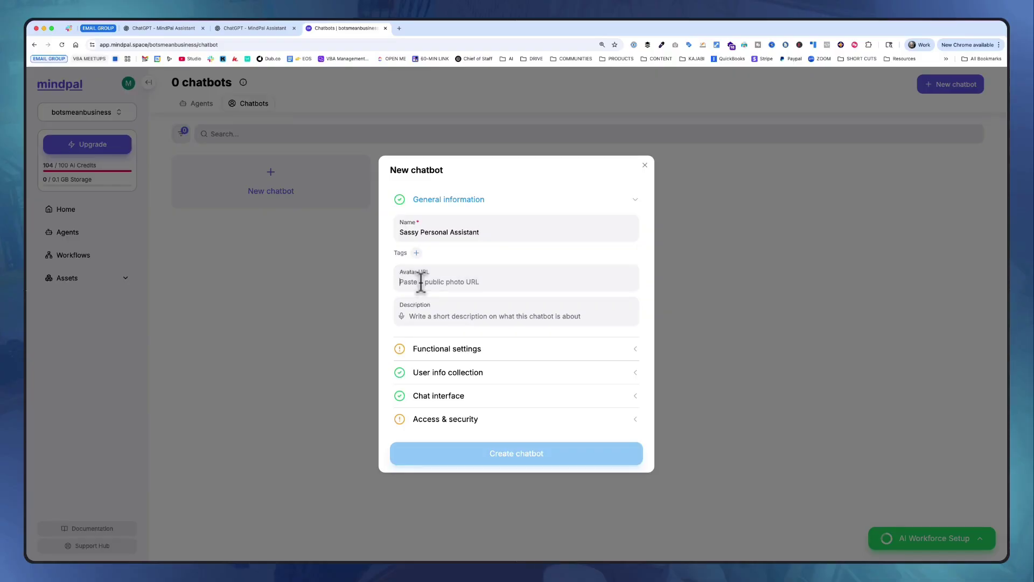
click(446, 320)
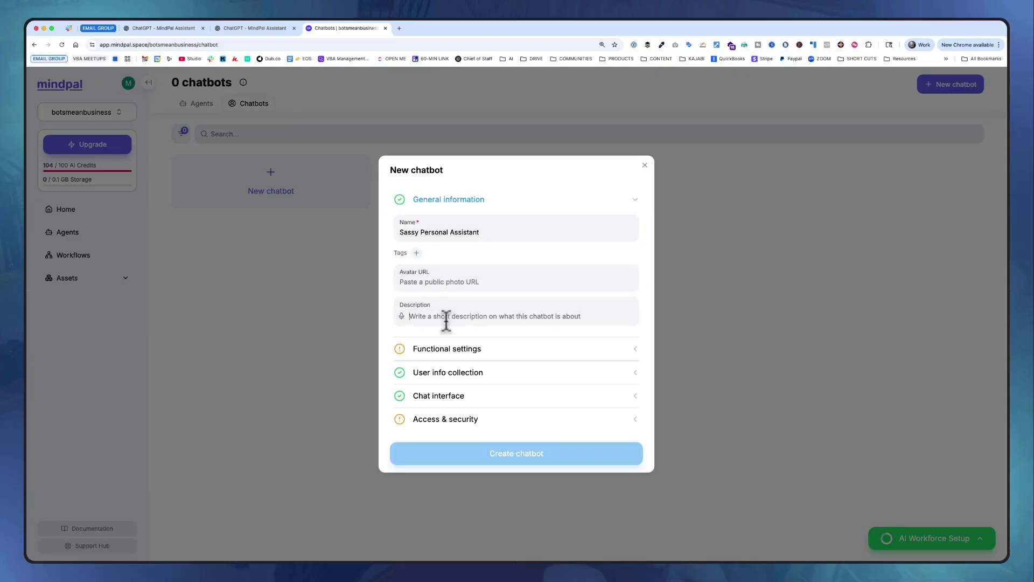
Step: Assign the Personal Assistant Agent as the agent operating the chatbot in its functional settings
click(485, 355)
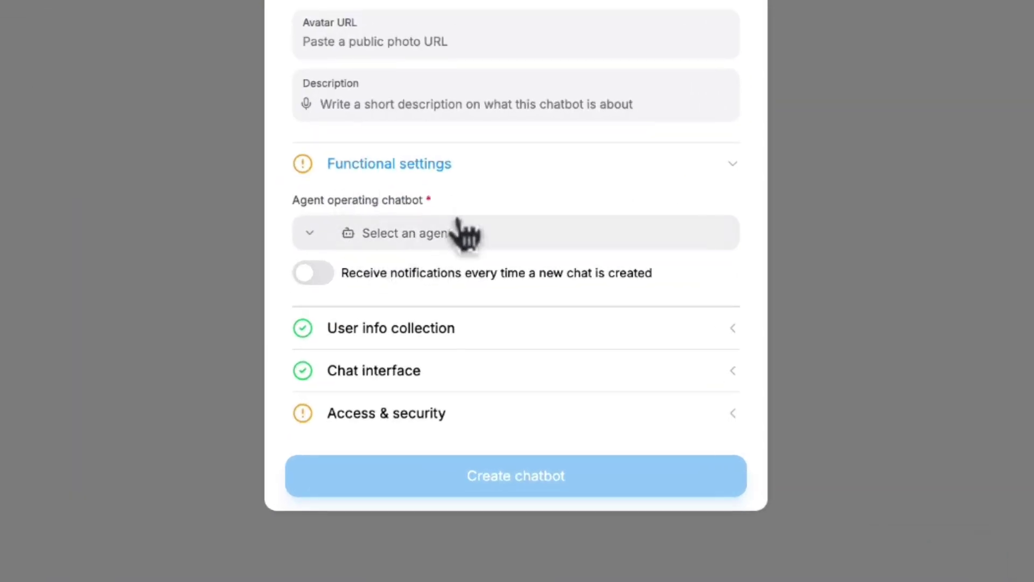
click(425, 243)
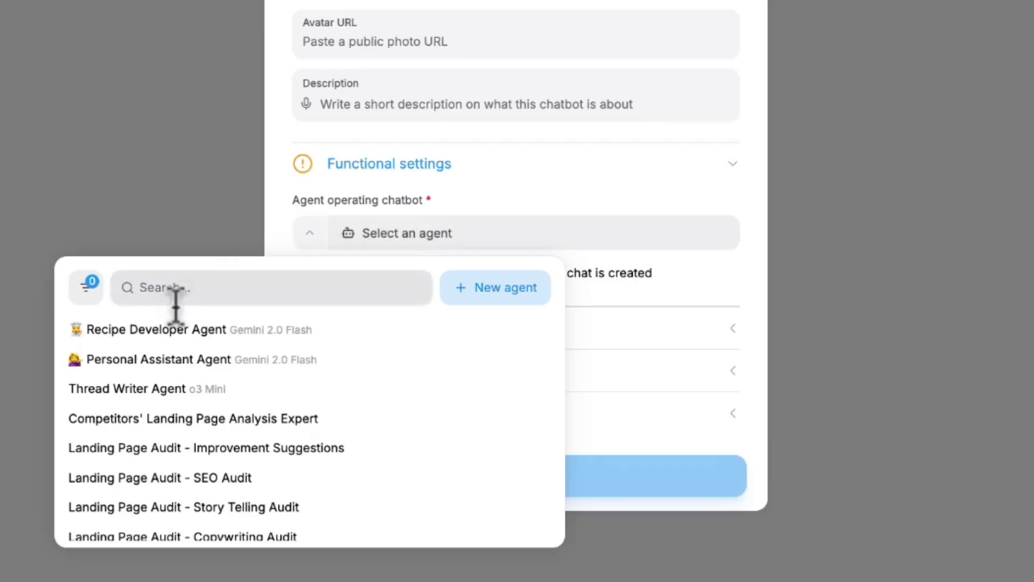
click(161, 367)
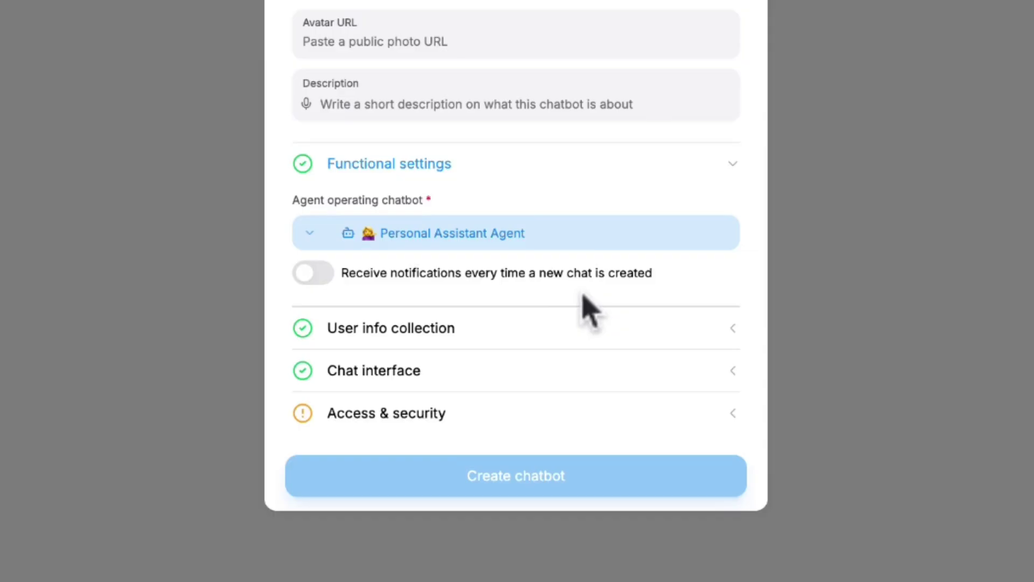
Step: Look through the new chatbot's user info collection and chat interface options
click(567, 334)
scroll(435, 411, down, 1)
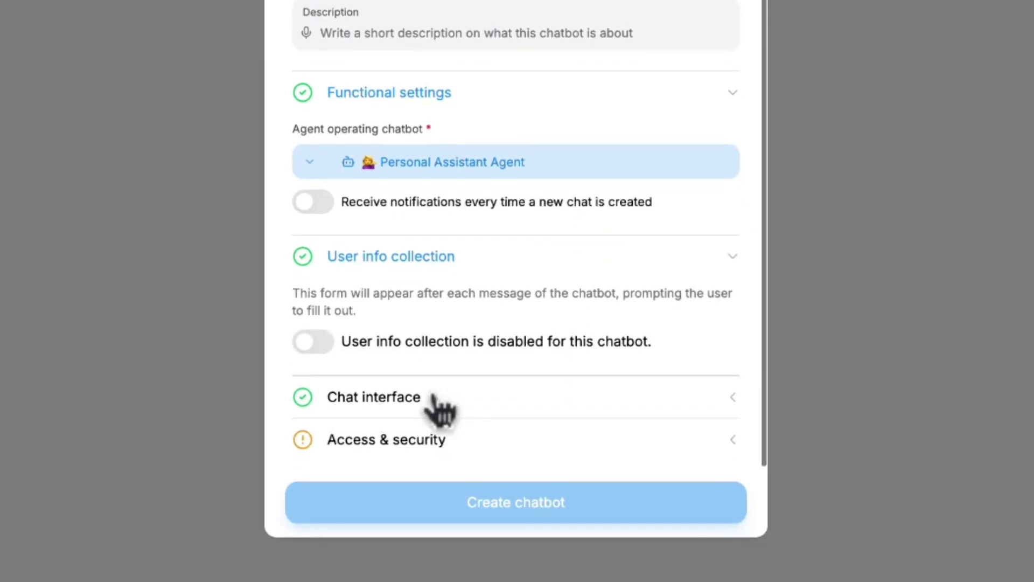
click(457, 415)
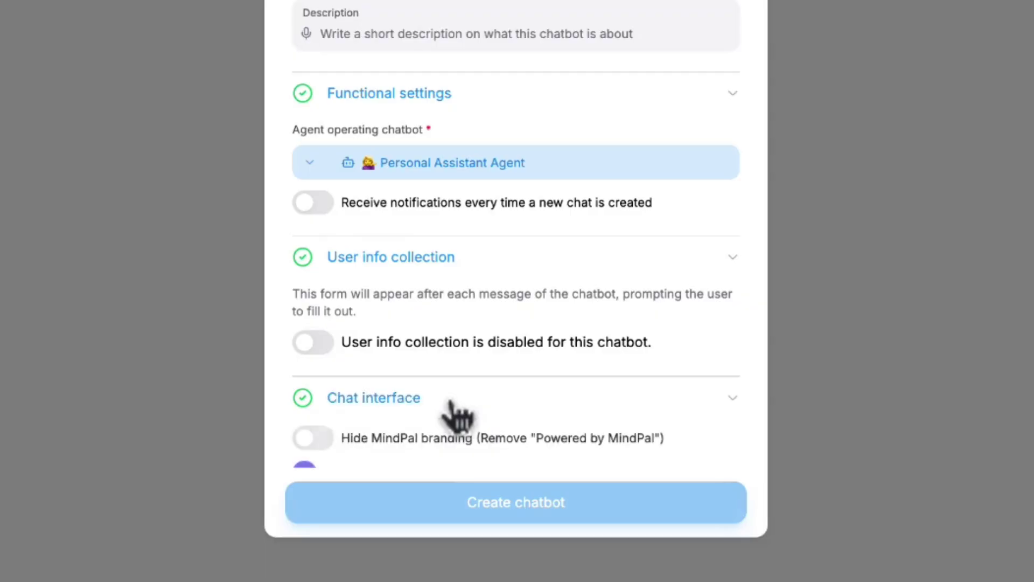
scroll(459, 416, down, 4)
scroll(459, 415, down, 4)
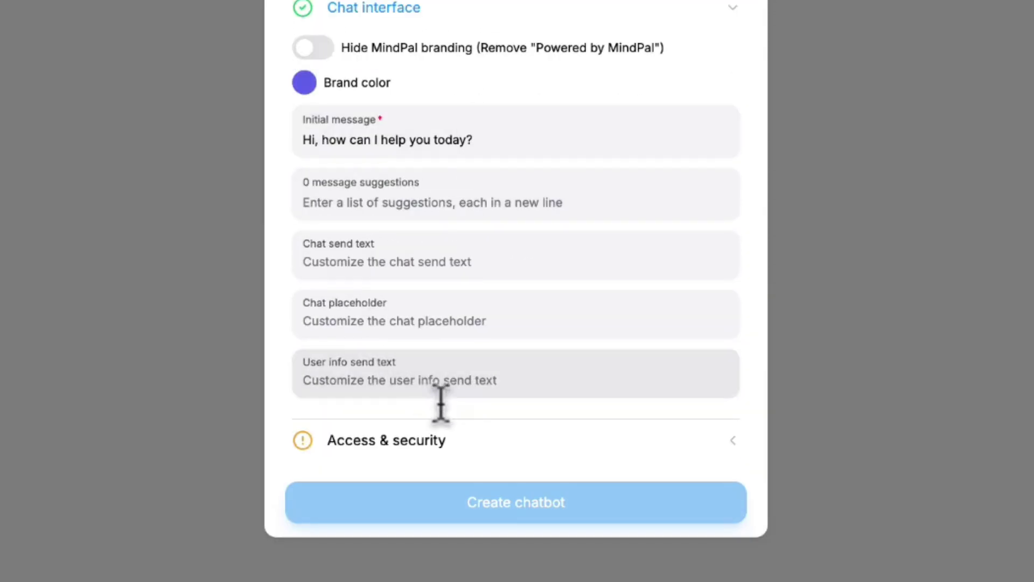
Step: Expand the chatbot's access and security settings and try to enable a custom domain, dismissing the purchase offer
click(442, 442)
scroll(455, 345, down, 4)
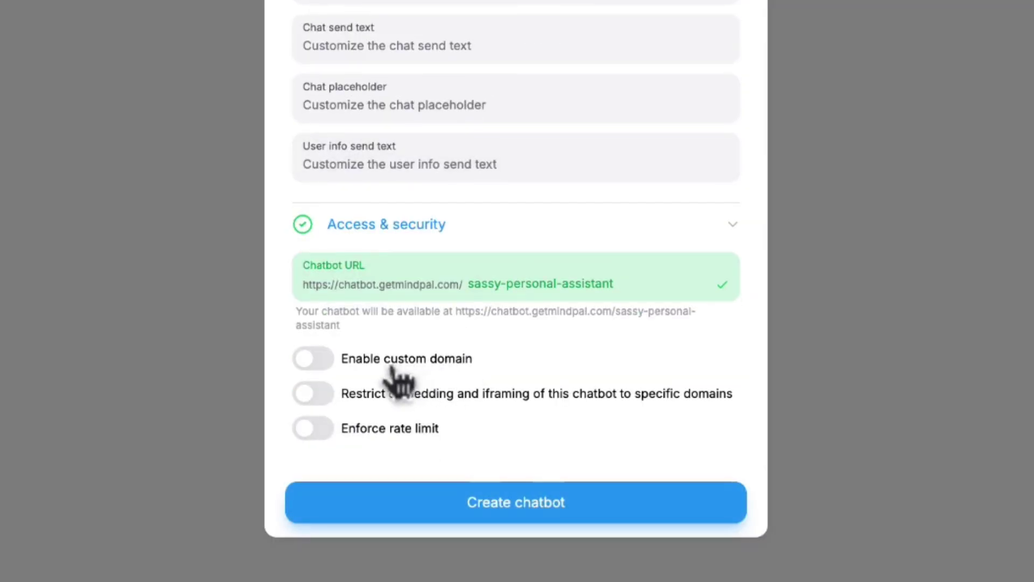
click(317, 359)
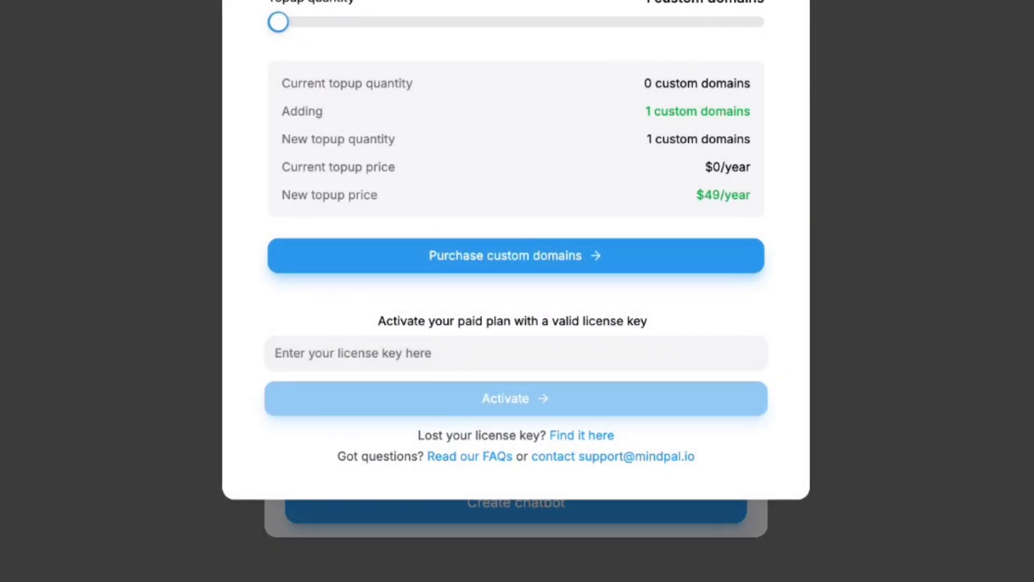
key(Escape)
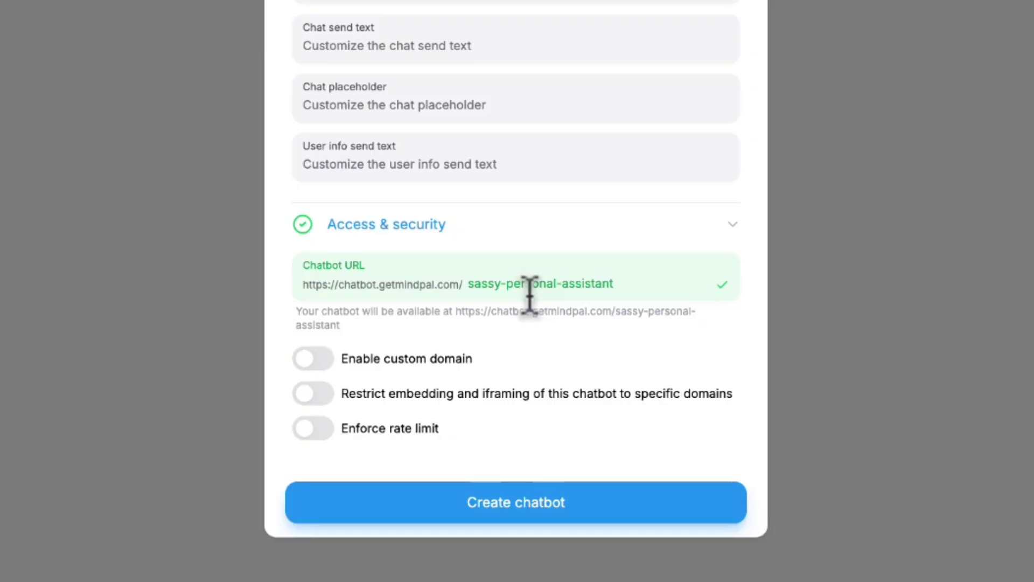
Step: Try enforcing a rate limit of 10 conversations per day, clear the value and turn the limit off again
click(316, 428)
scroll(518, 376, down, 1)
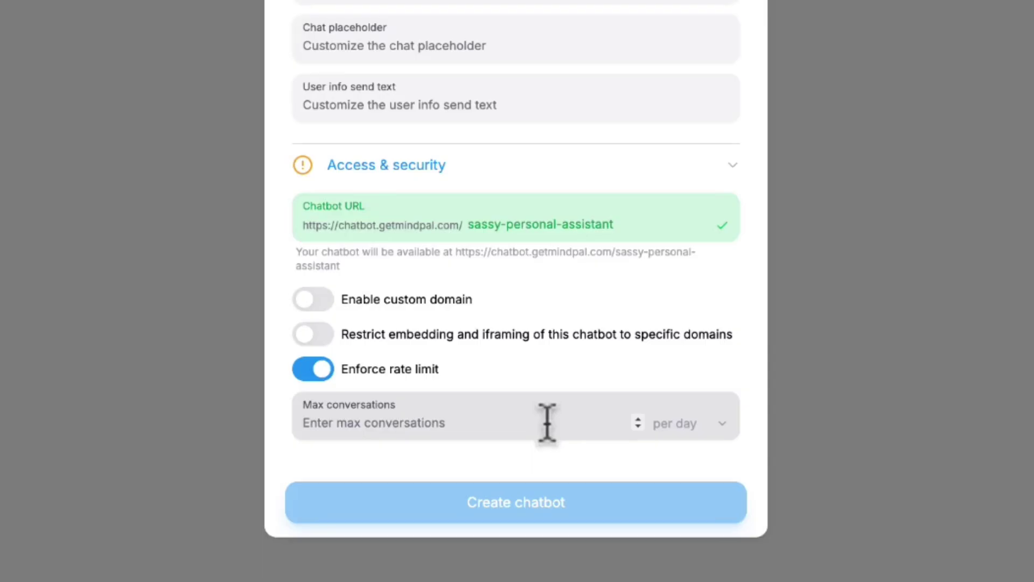
click(700, 425)
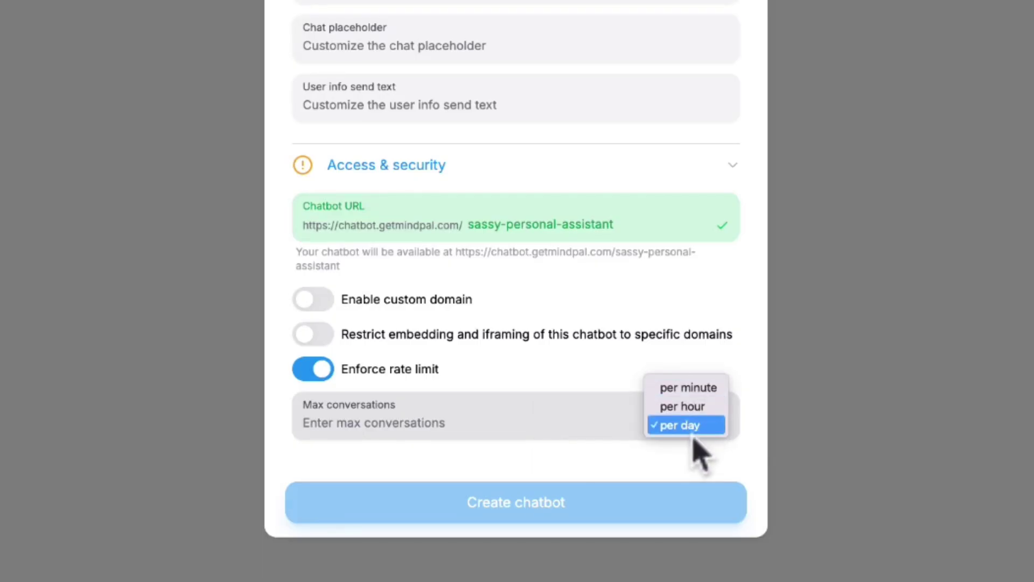
click(695, 425)
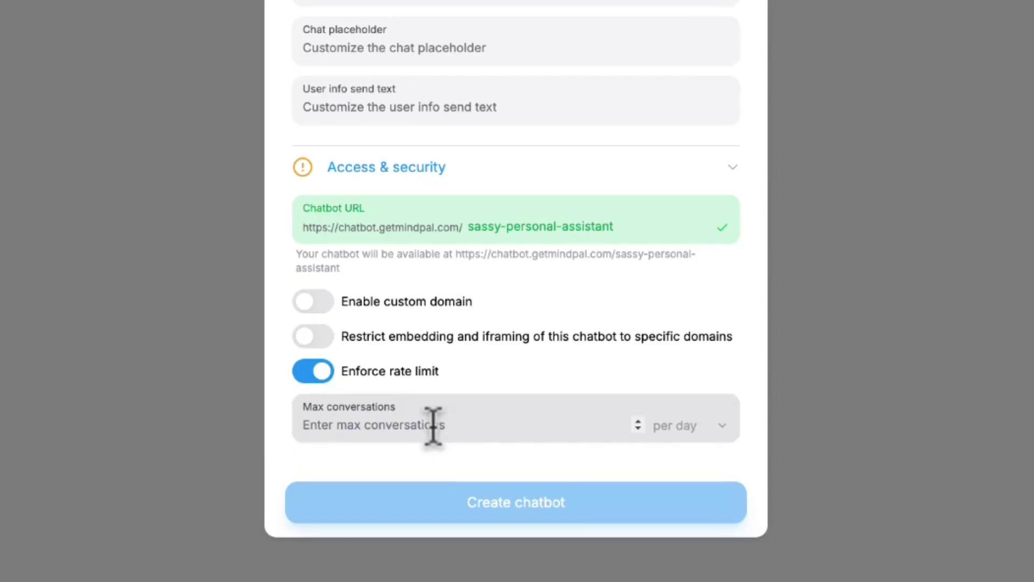
click(434, 425)
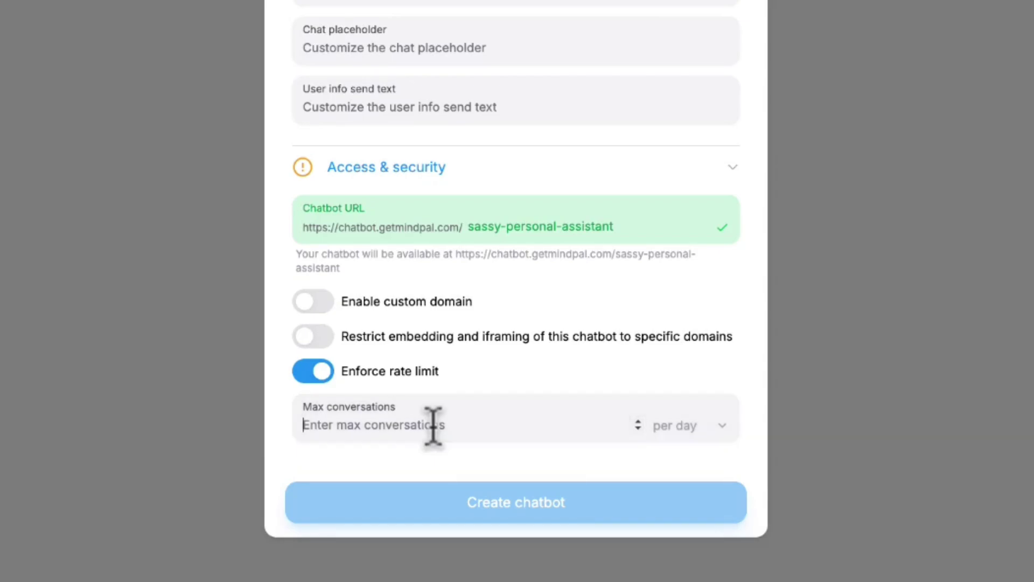
text(10)
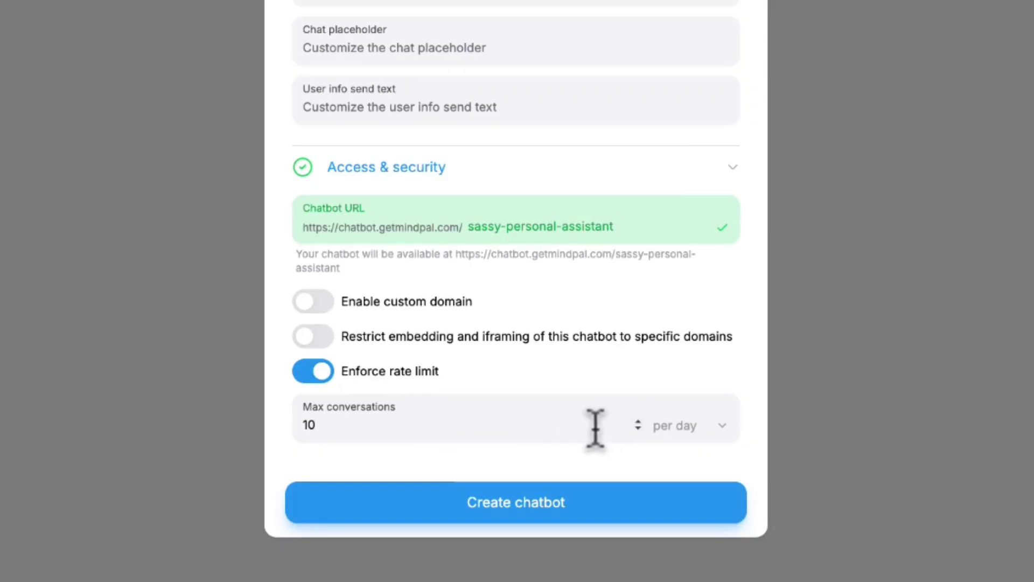
key(BackSpace)
key(BackSpace)
click(330, 376)
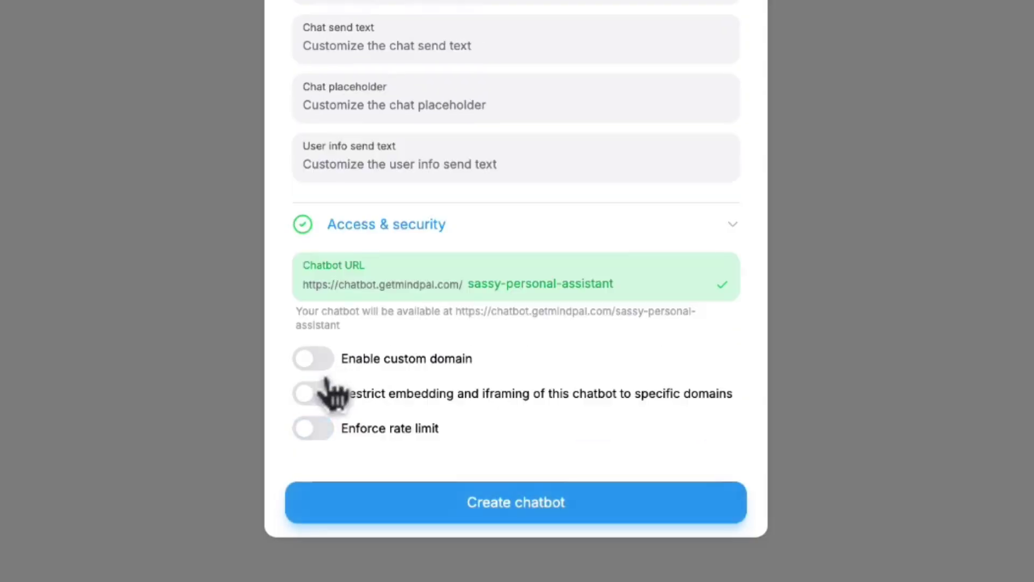
Step: Create the Sassy Personal Assistant chatbot and reopen it to check its general information and functional settings
click(520, 507)
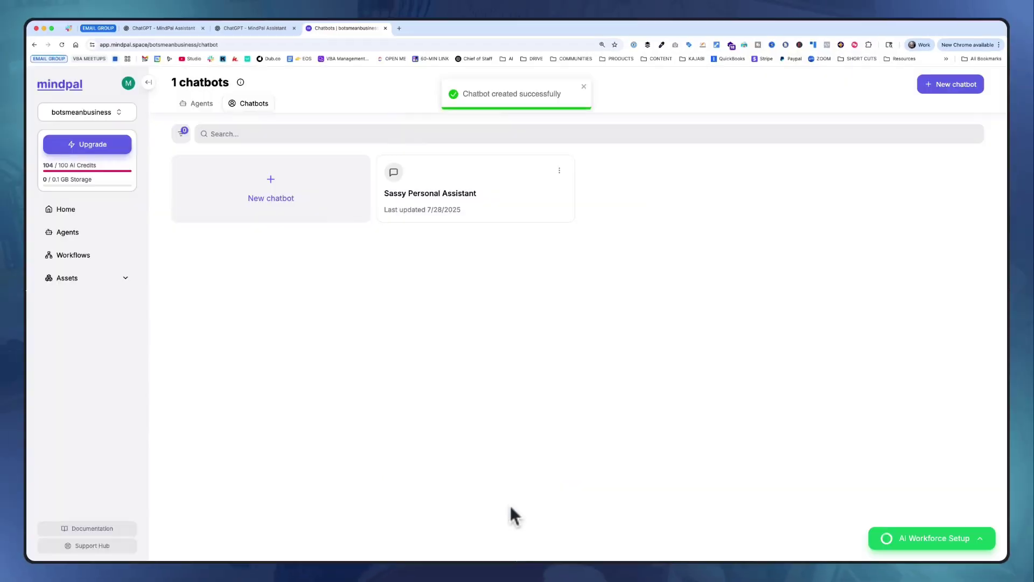
click(466, 199)
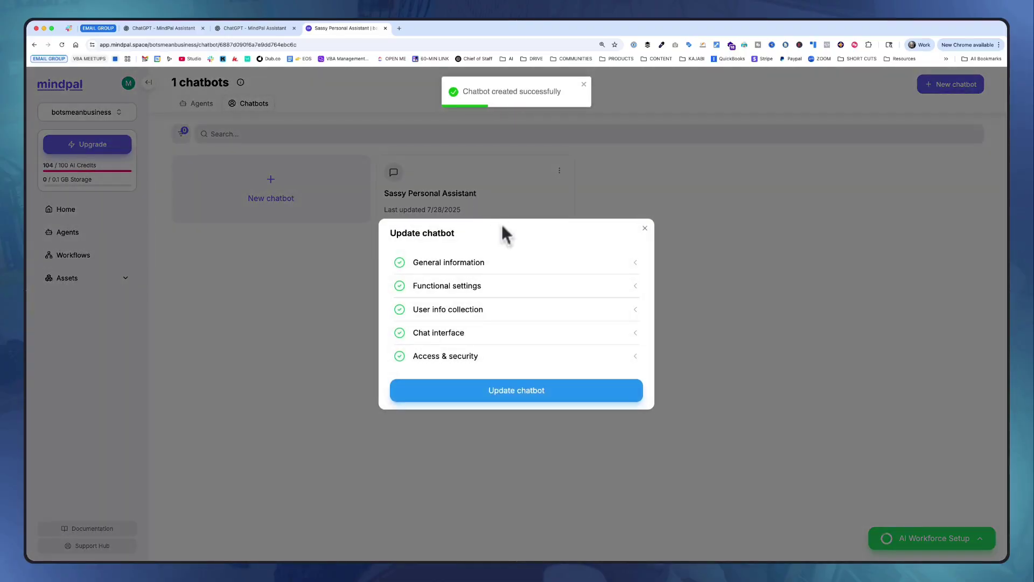
click(493, 264)
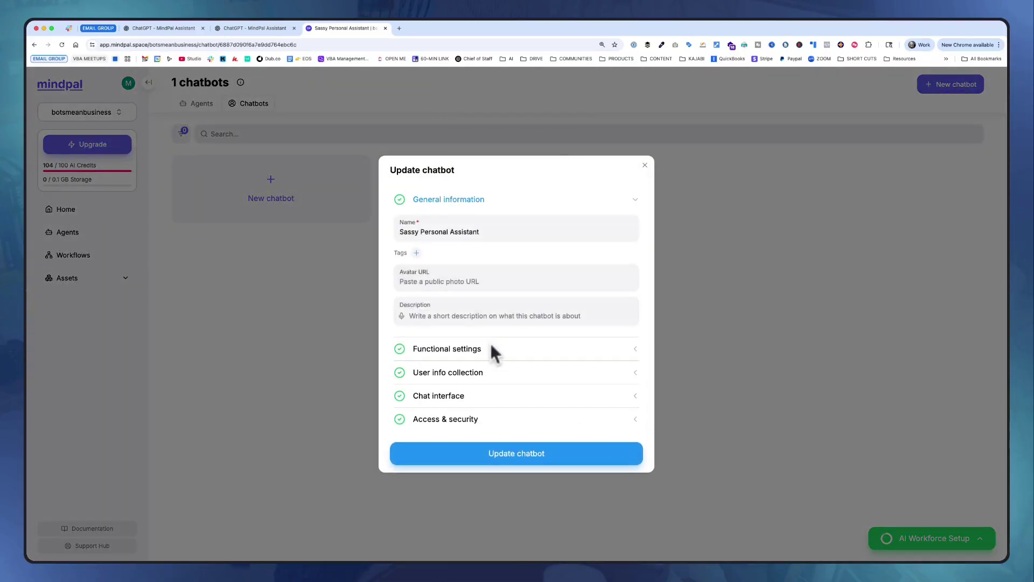
click(491, 349)
click(645, 132)
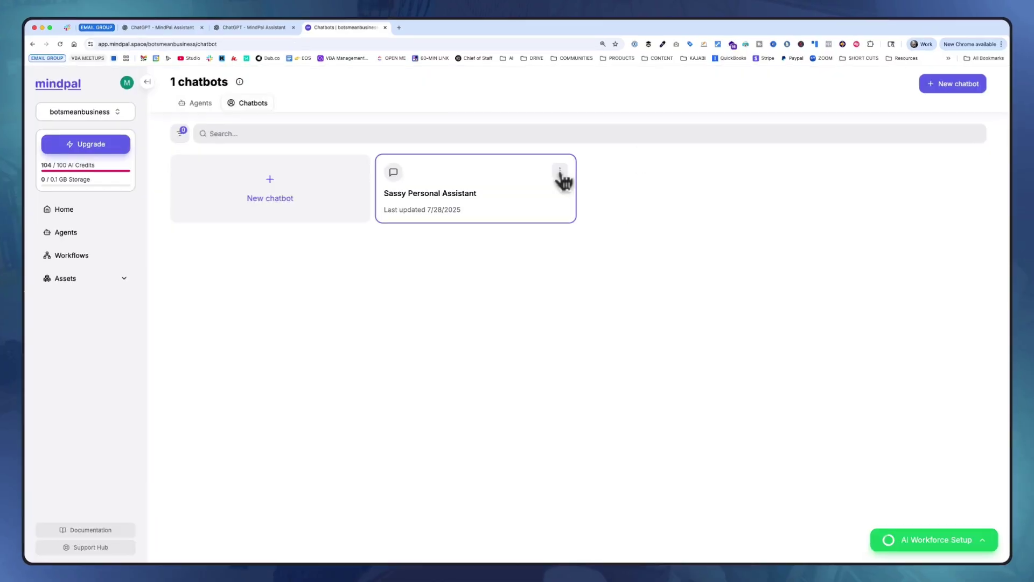
Step: Publish the Sassy Personal Assistant chatbot and open its public link
click(559, 170)
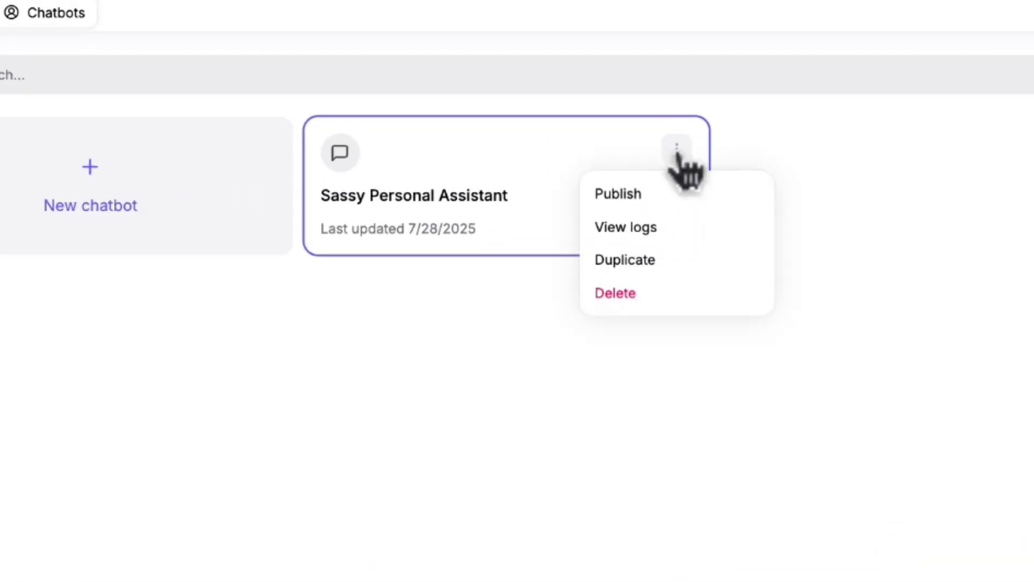
click(647, 198)
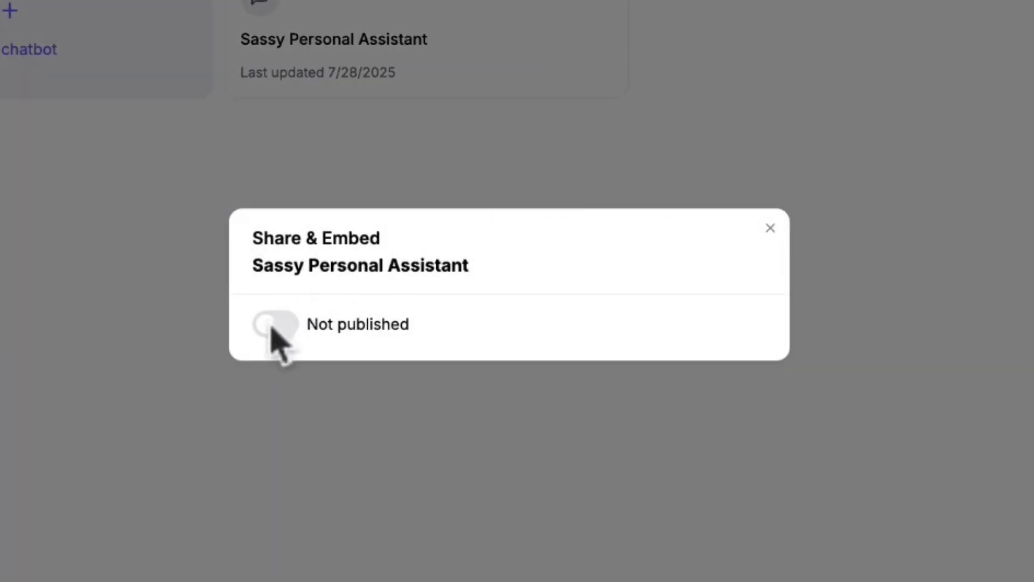
click(270, 329)
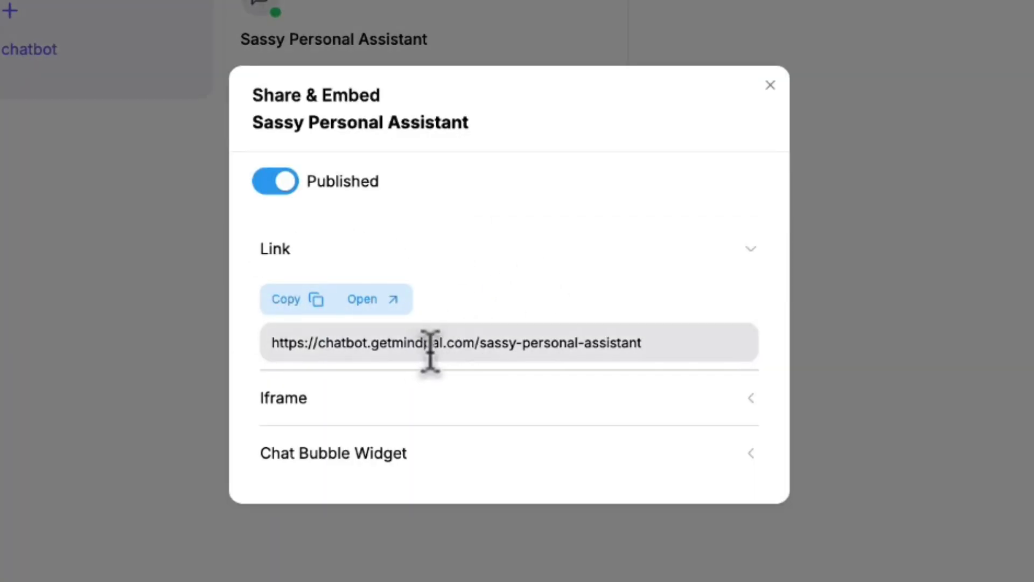
click(384, 300)
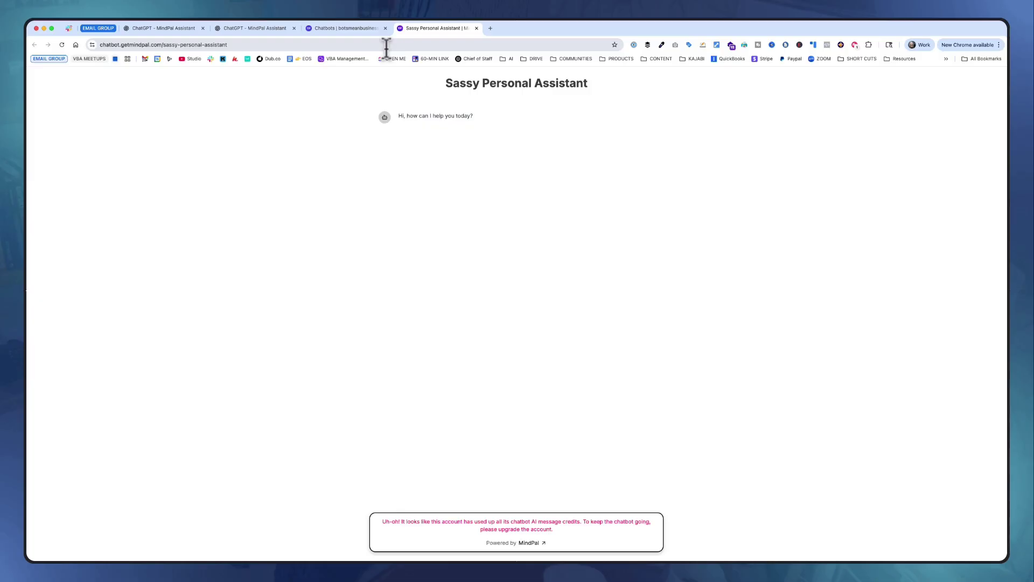
Step: Return to the chatbot's sharing options and examine its Iframe and Chat Bubble Widget embed codes
click(360, 29)
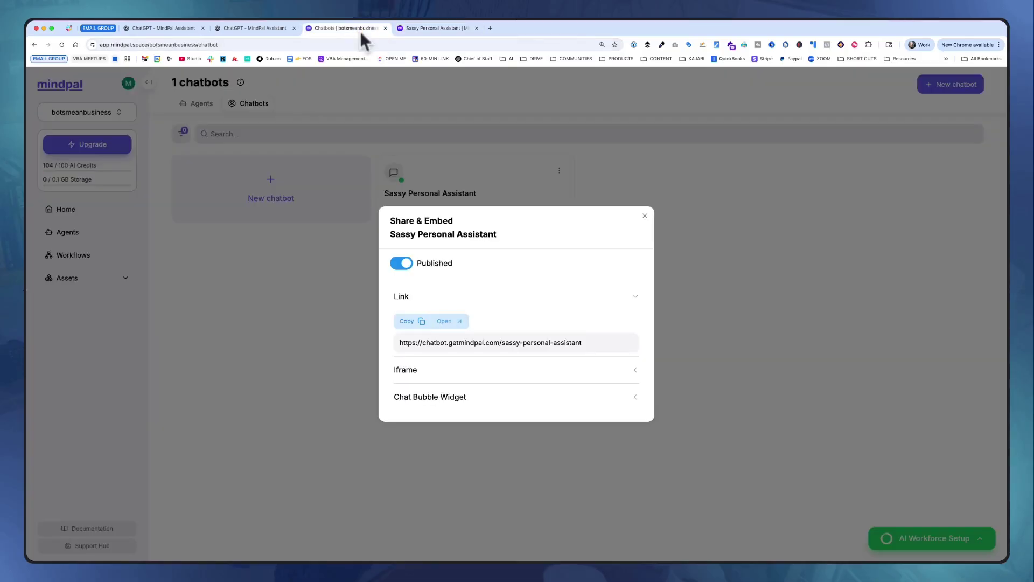
click(457, 377)
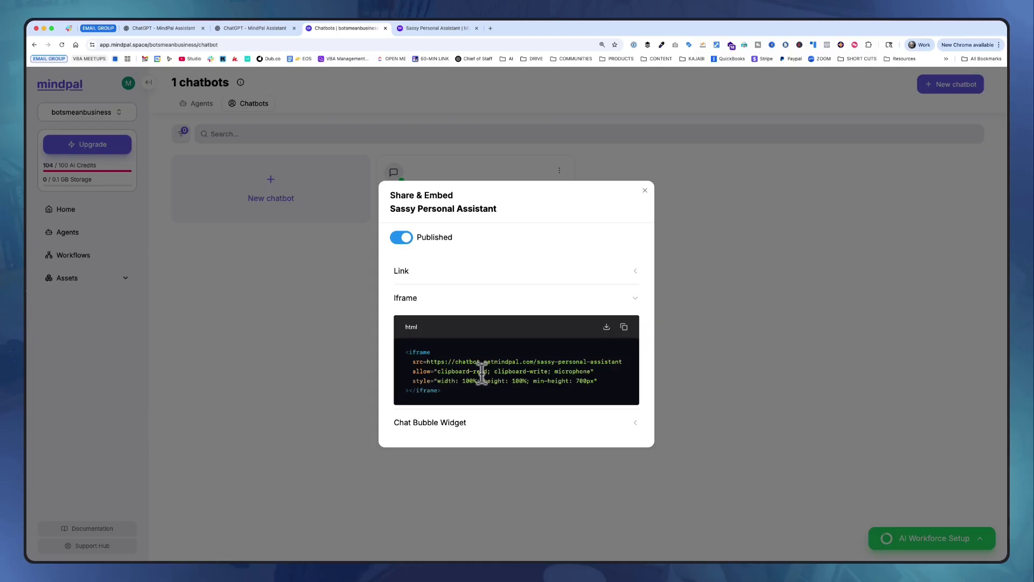
click(464, 426)
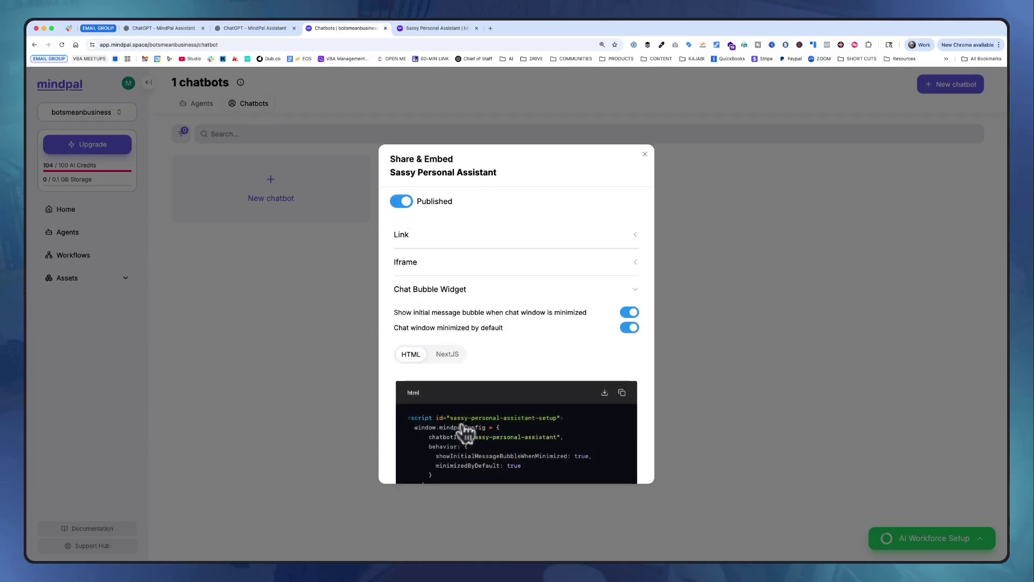
scroll(544, 312, down, 2)
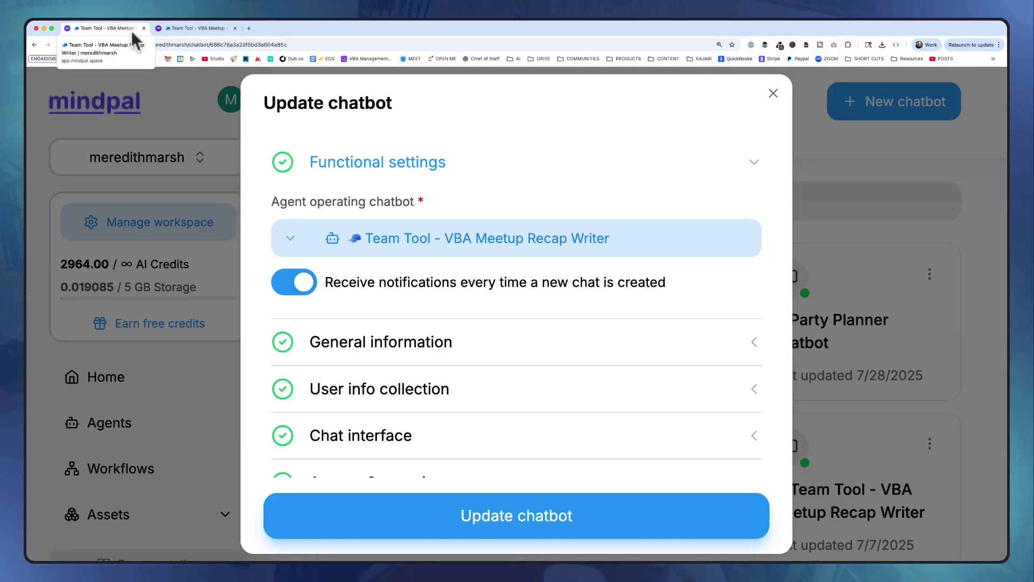
Step: Look over the VBA Meetup Recap Writer chatbot's settings, view its public chat page and place the cursor in the message field
scroll(323, 330, down, 1)
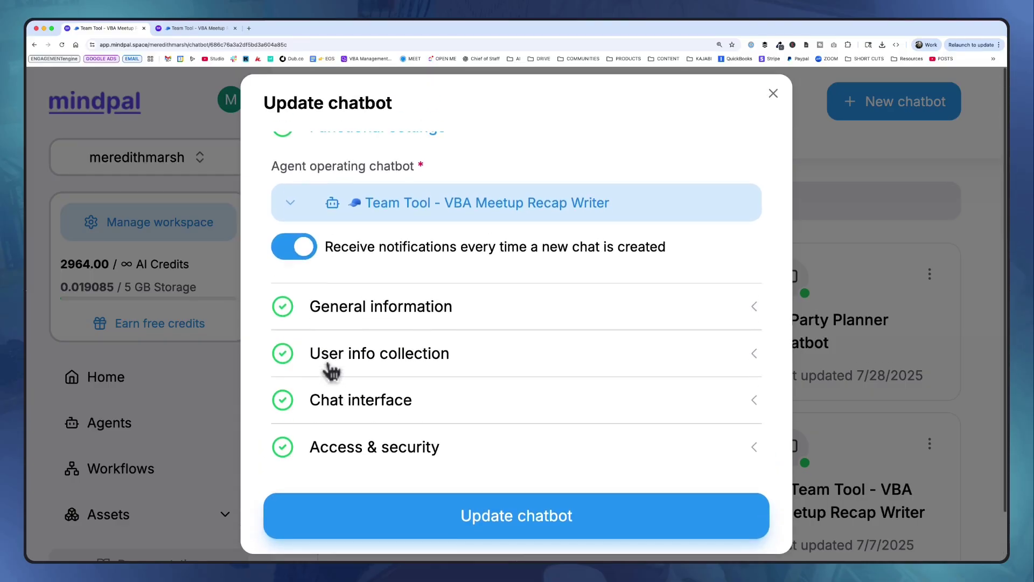
scroll(386, 350, up, 1)
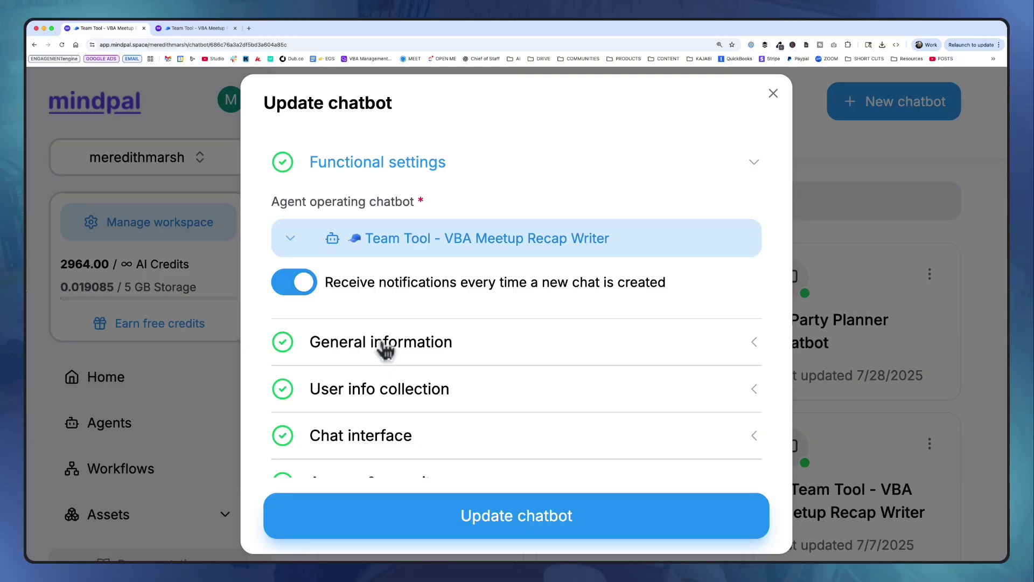
click(211, 30)
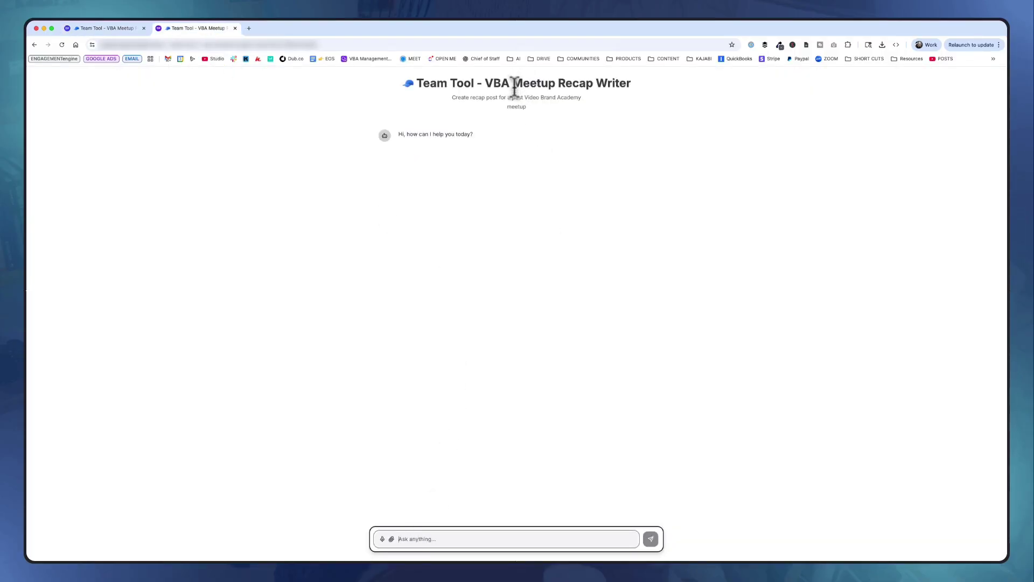
click(412, 539)
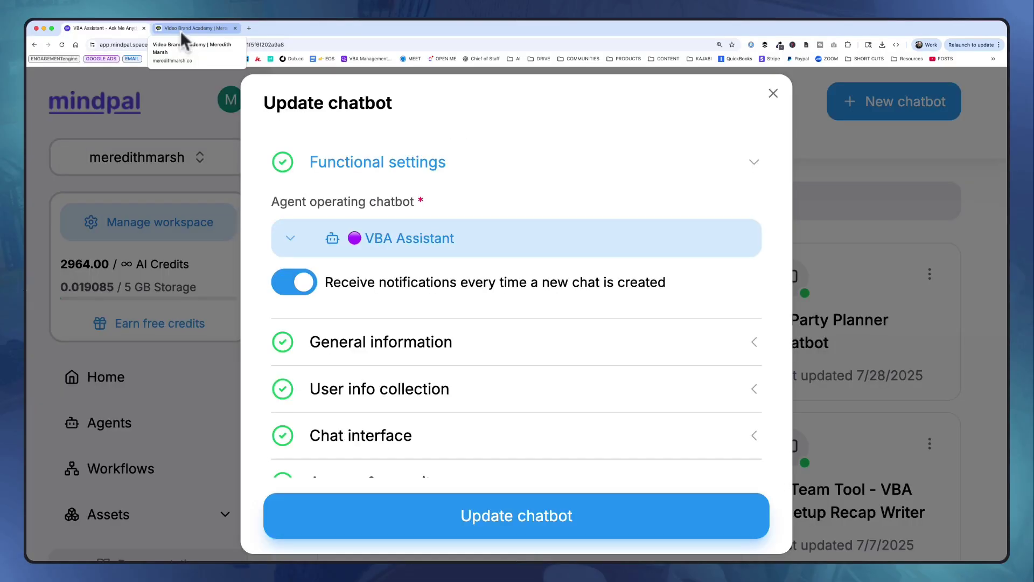
Step: View the Video Brand Academy membership portal, expand its embedded VBA Assistant chat bubble and look through the page
click(181, 31)
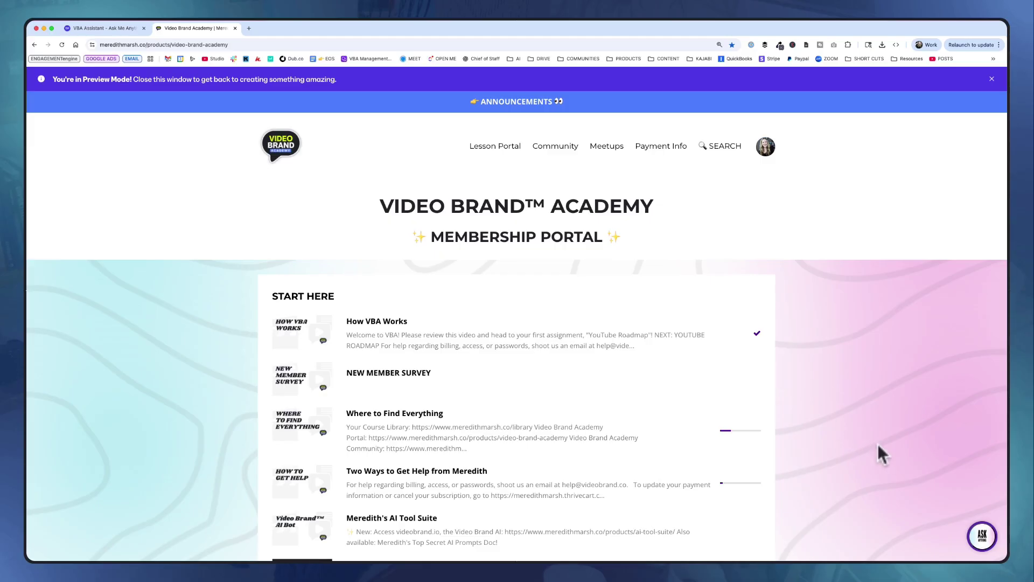
click(983, 545)
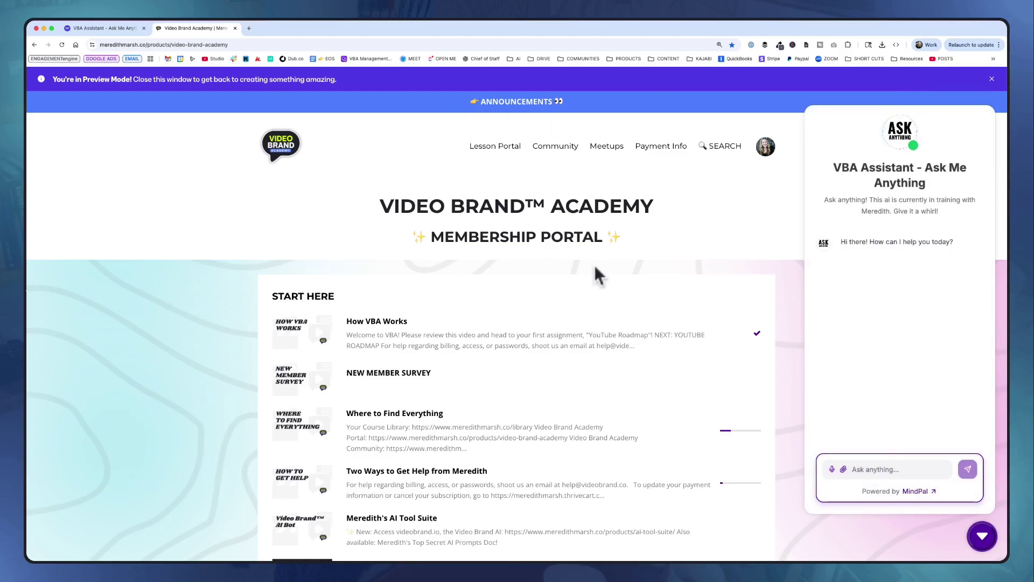
scroll(596, 355, down, 15)
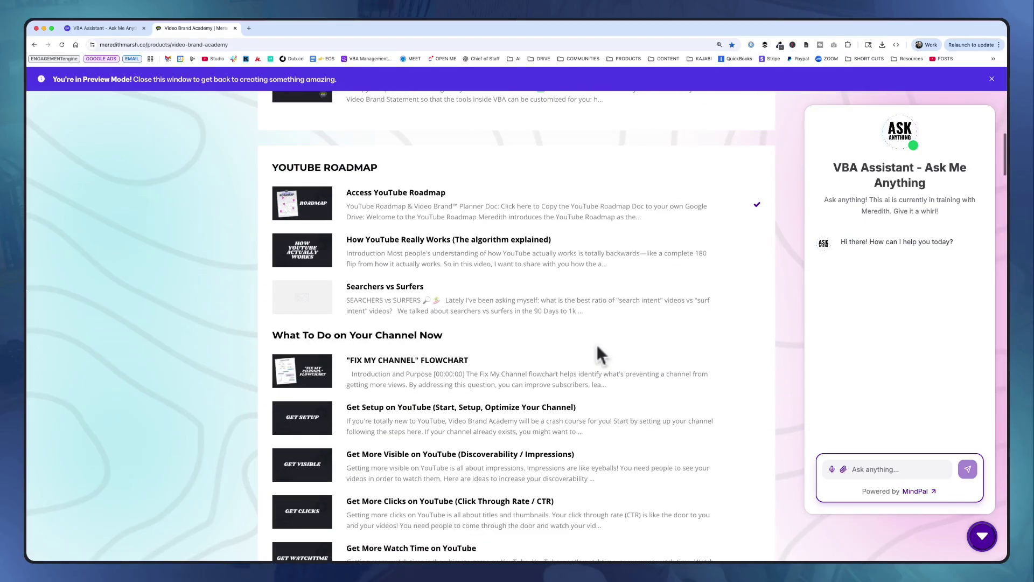
scroll(597, 347, up, 12)
scroll(596, 344, up, 4)
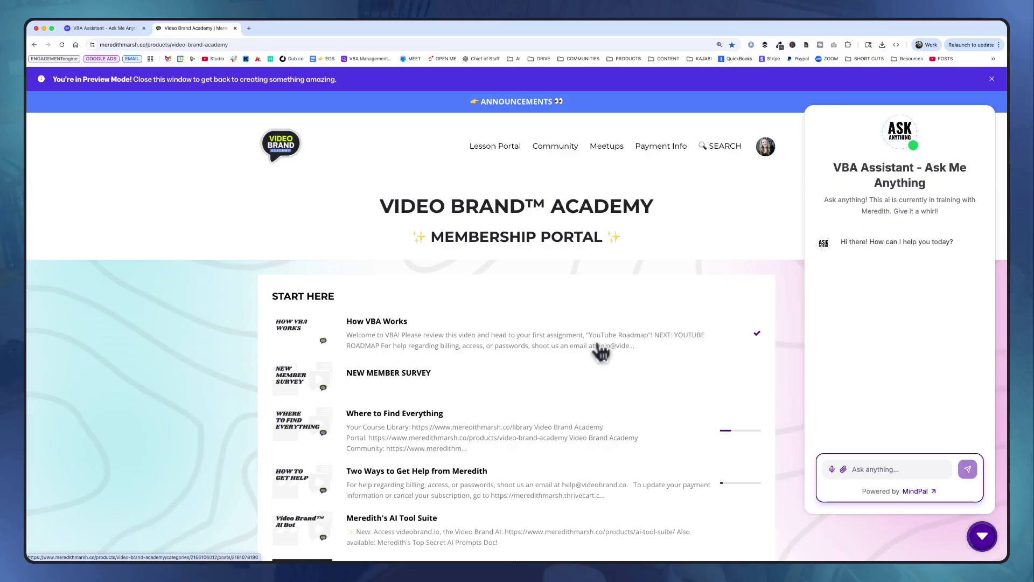
Step: Return to MindPal, close the VBA Assistant chatbot's settings and view its Chat Bubble Widget embed code
click(132, 32)
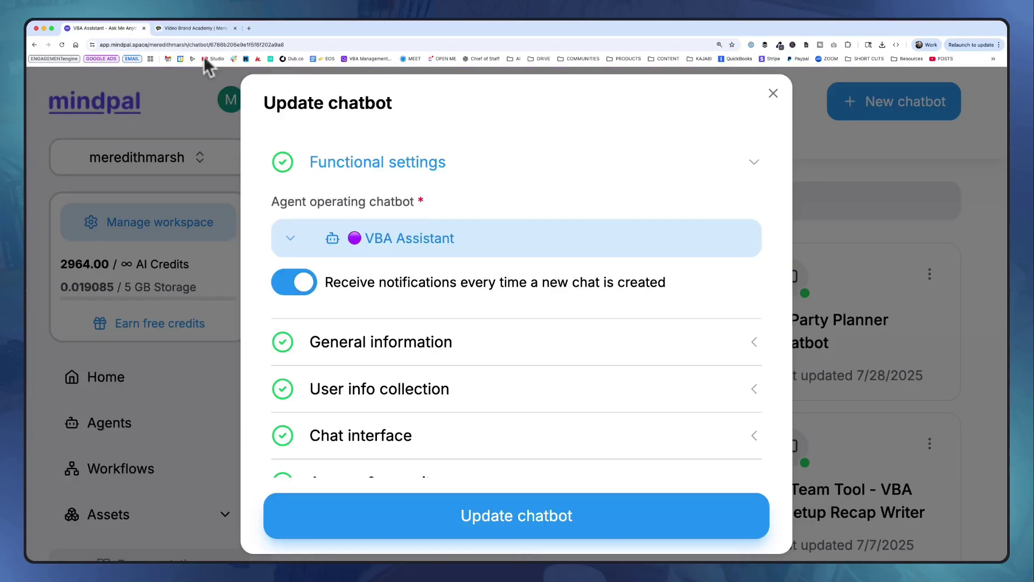
scroll(477, 382, down, 2)
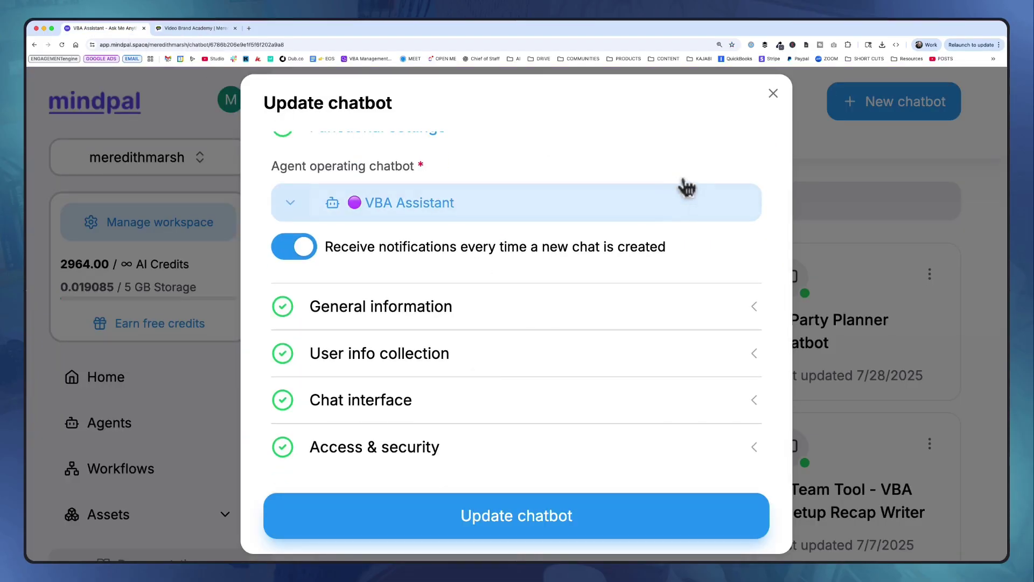
click(773, 93)
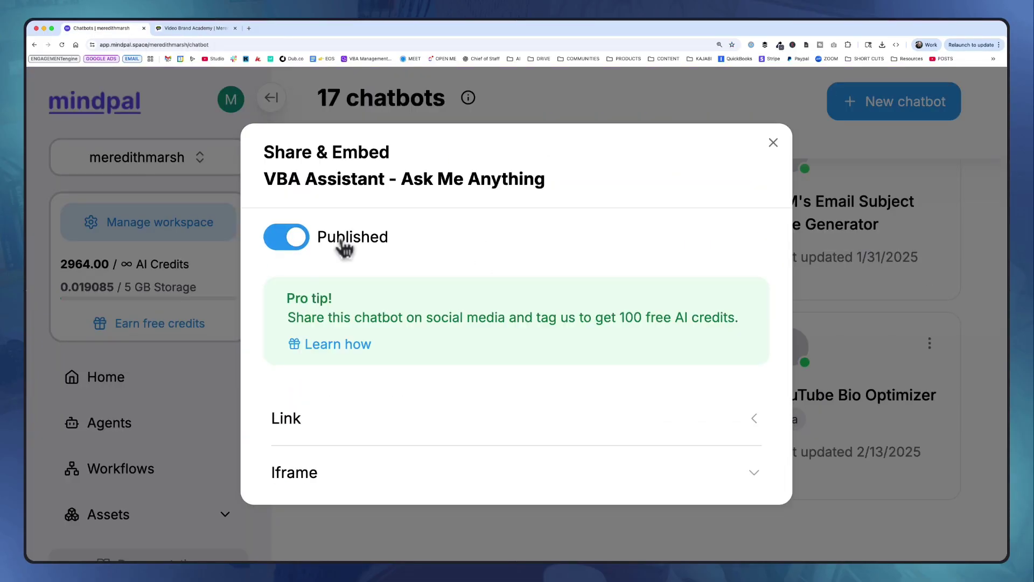
scroll(407, 248, down, 3)
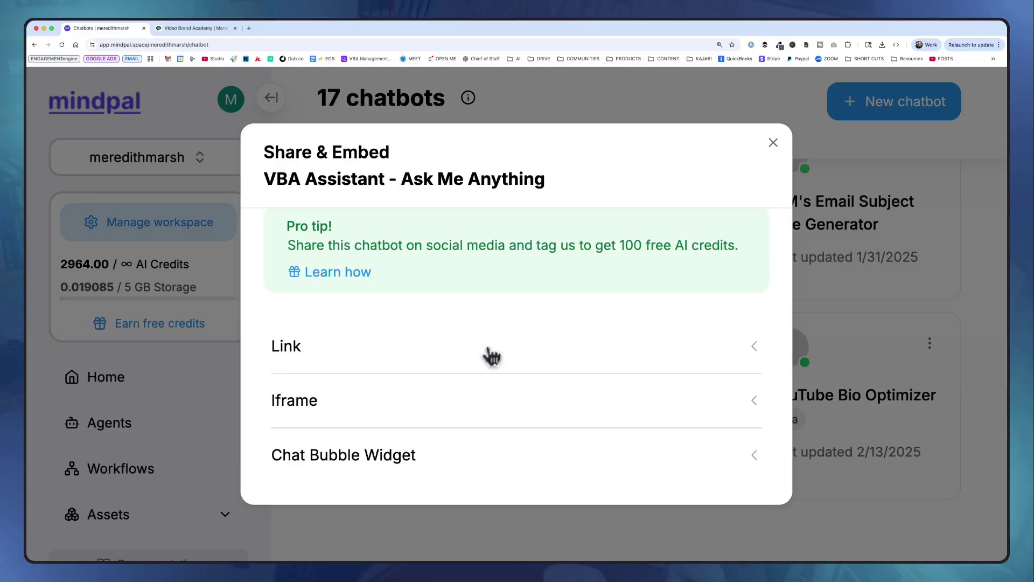
click(329, 466)
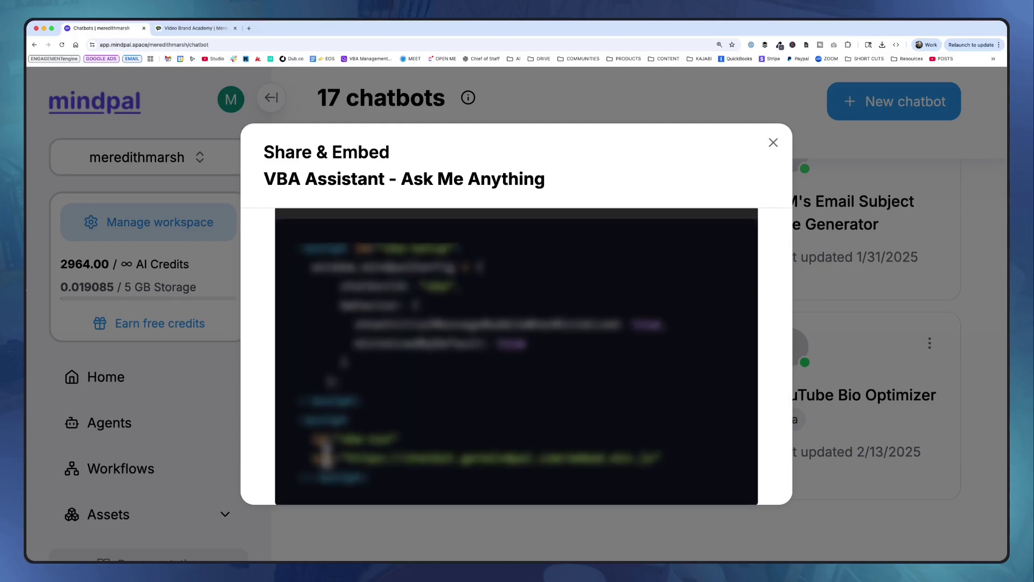
Step: Look through the AI Tool Suite course page and view the form embedded in the 3x4 Method Idea Generator lesson
click(212, 32)
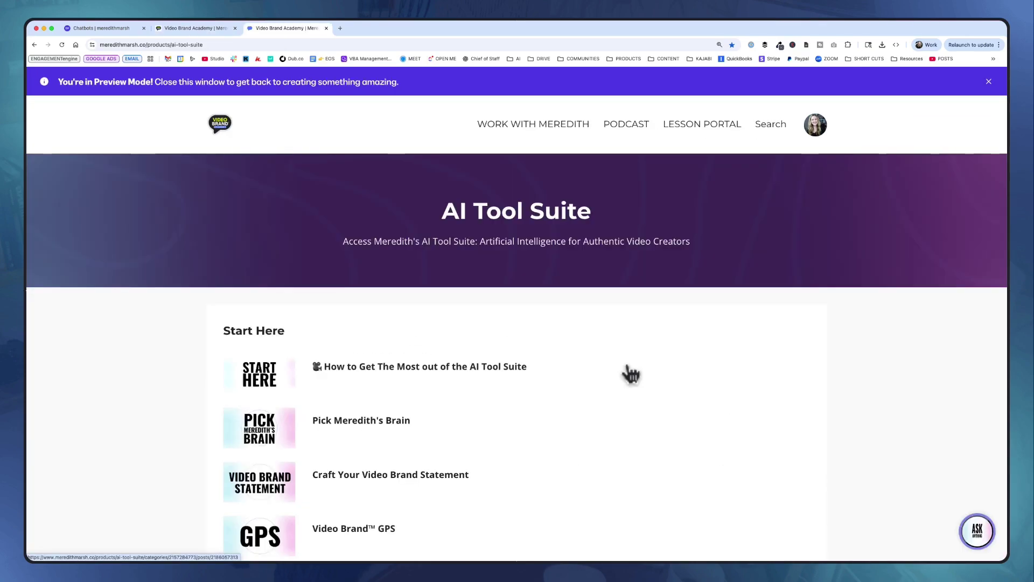
scroll(630, 376, down, 3)
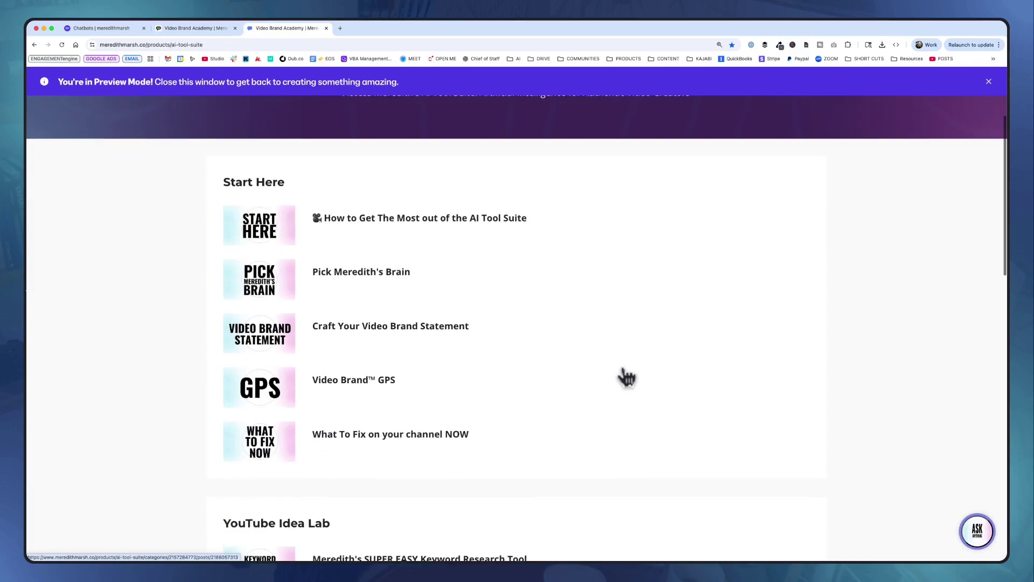
scroll(626, 377, up, 3)
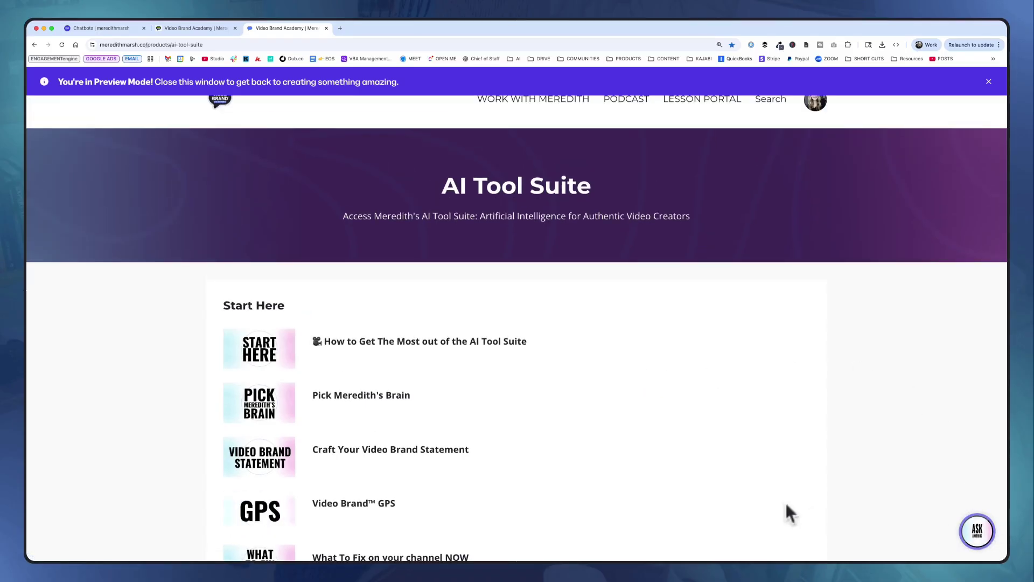
scroll(790, 506, down, 5)
scroll(790, 511, down, 3)
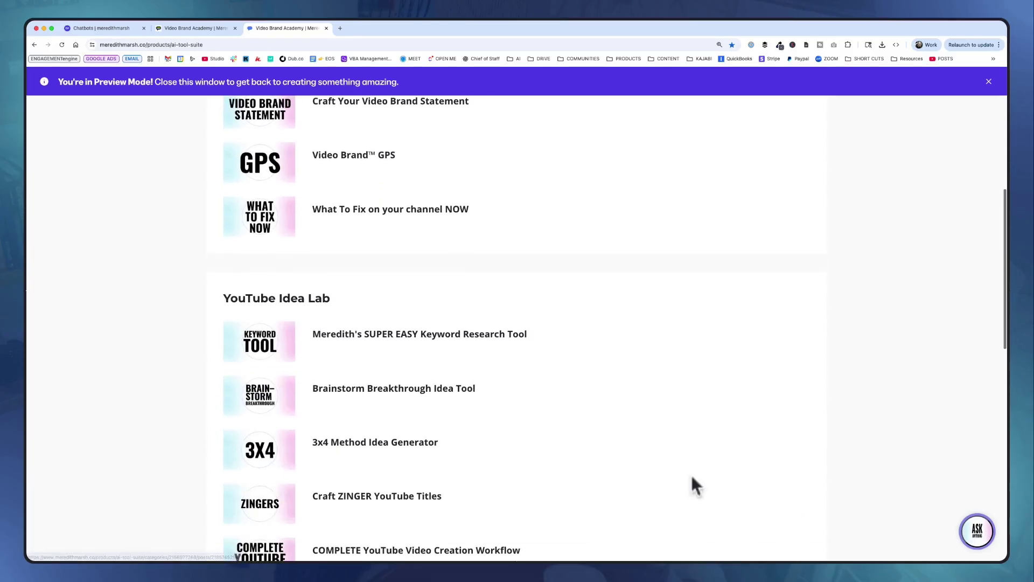
click(360, 445)
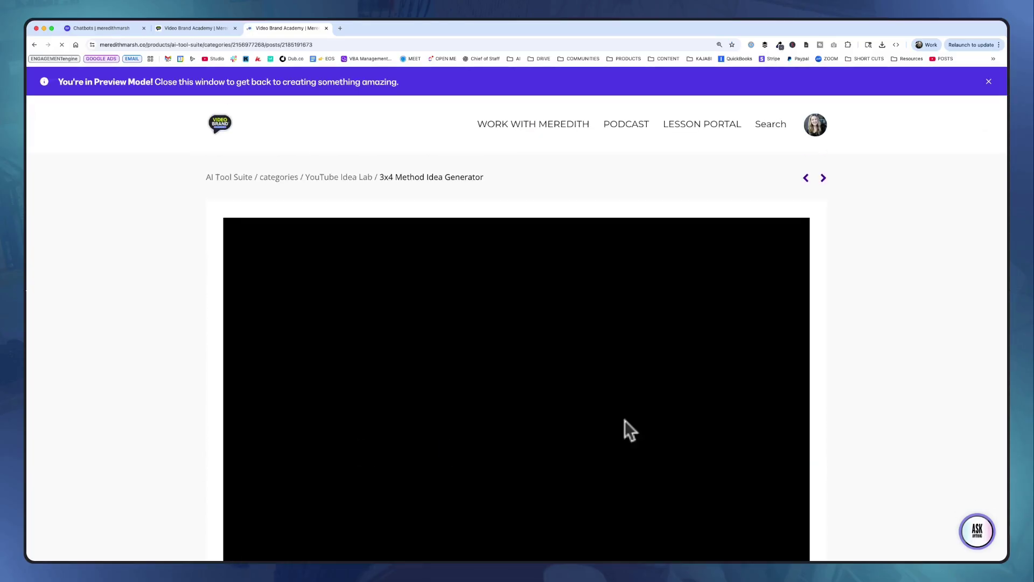
scroll(861, 380, down, 3)
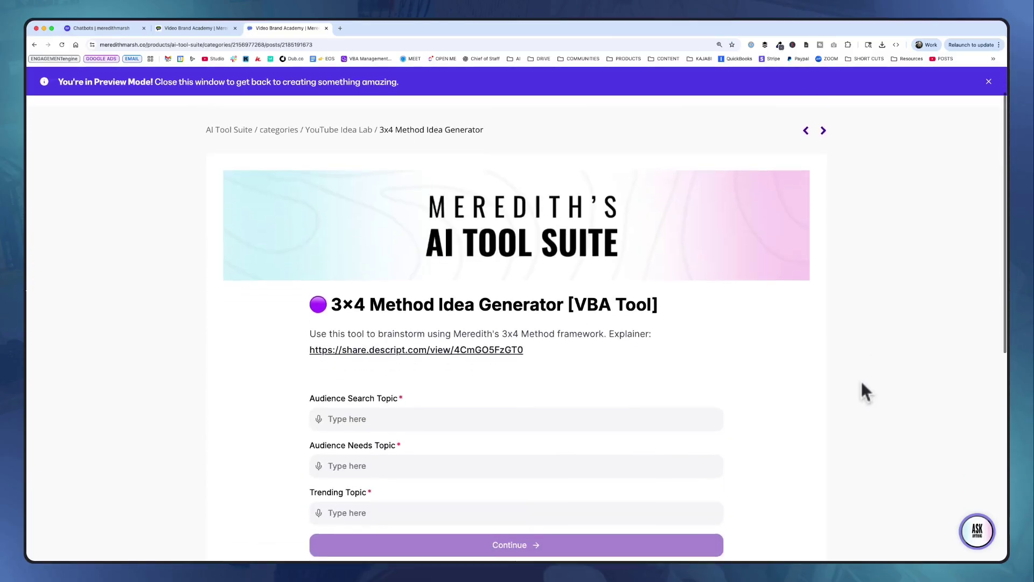
Step: Go back to the AI Tool Suite and view the SUPER EASY Keyword Research Tool lesson
click(34, 46)
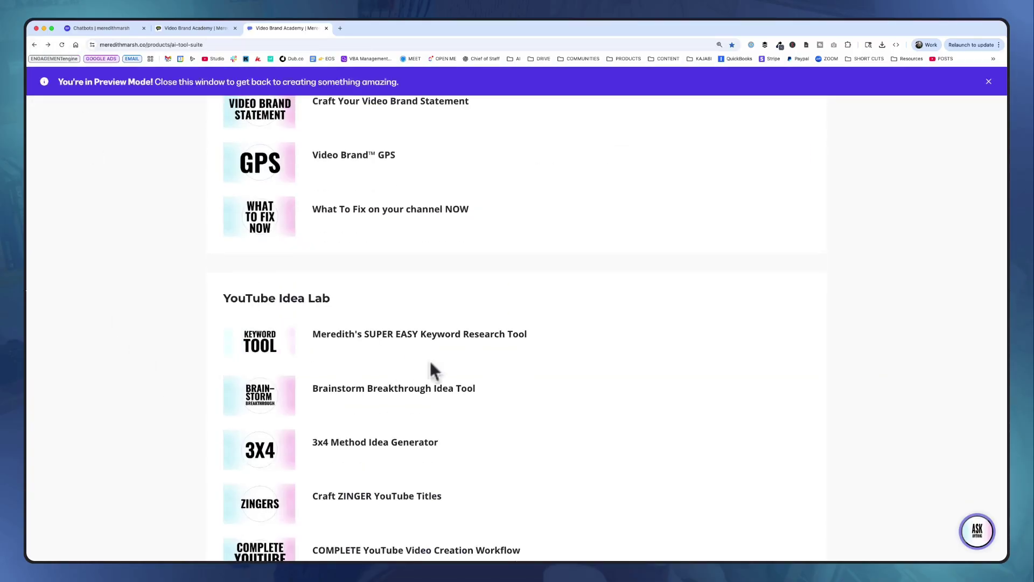
click(445, 349)
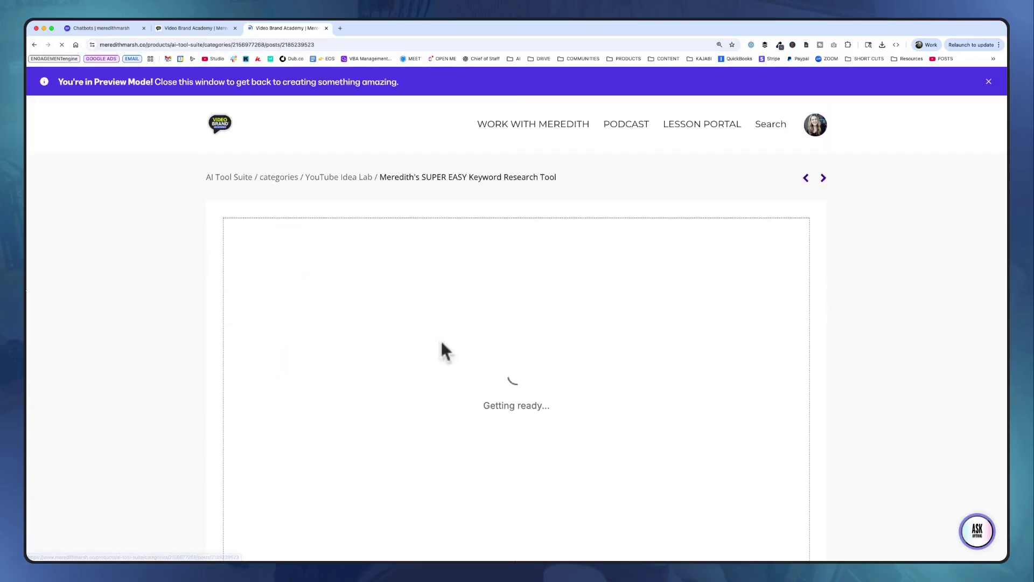
scroll(813, 331, down, 1)
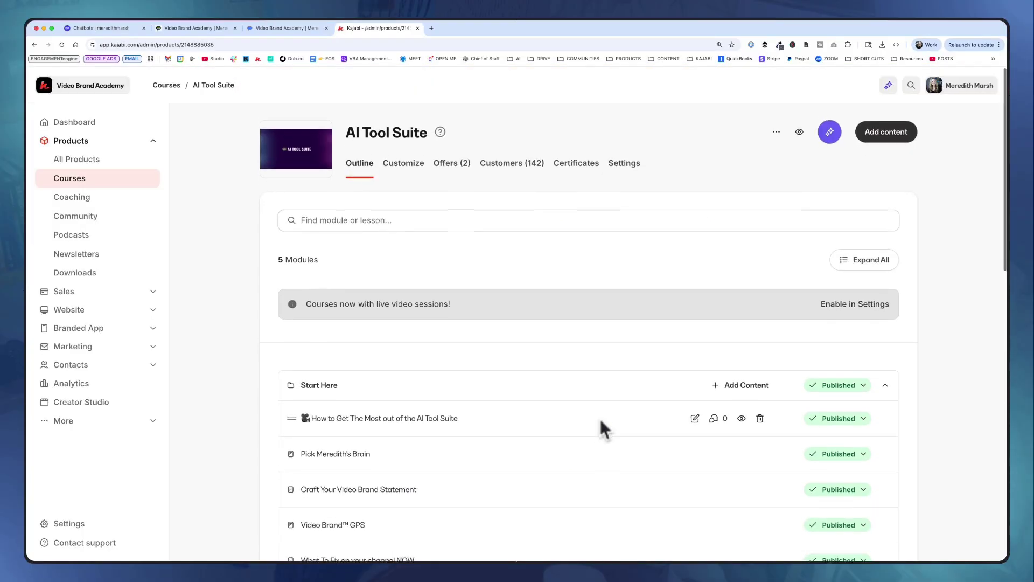
Step: In Kajabi's AI Tool Suite course outline, open the SUPER EASY Keyword Research Tool lesson for editing
scroll(600, 420, down, 2)
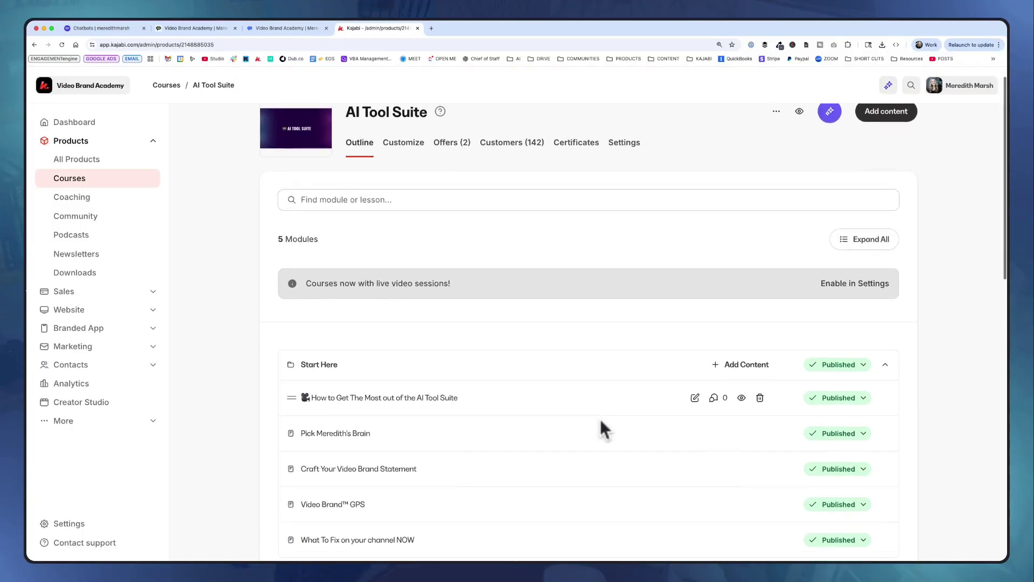
scroll(600, 420, down, 3)
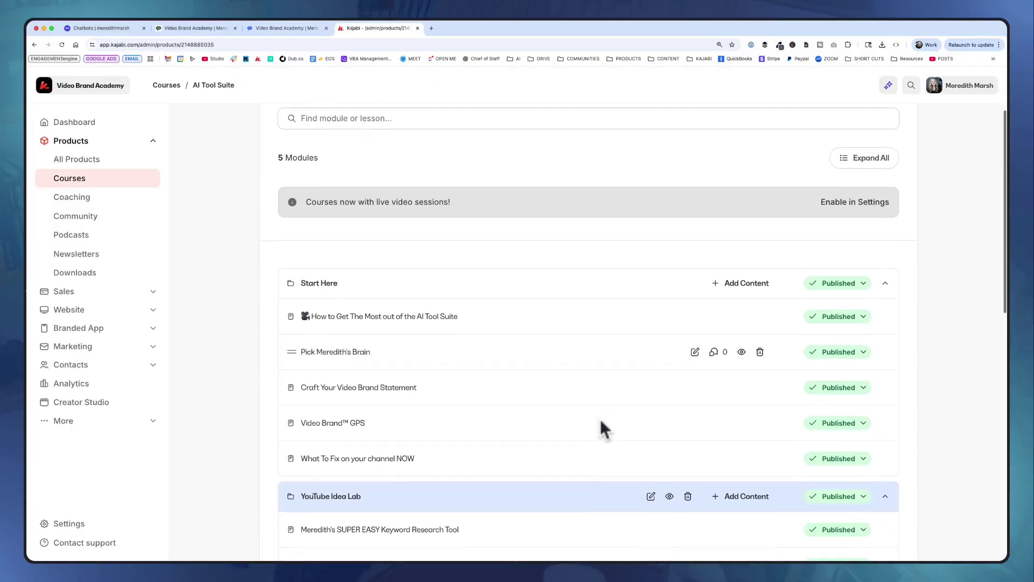
scroll(600, 420, down, 1)
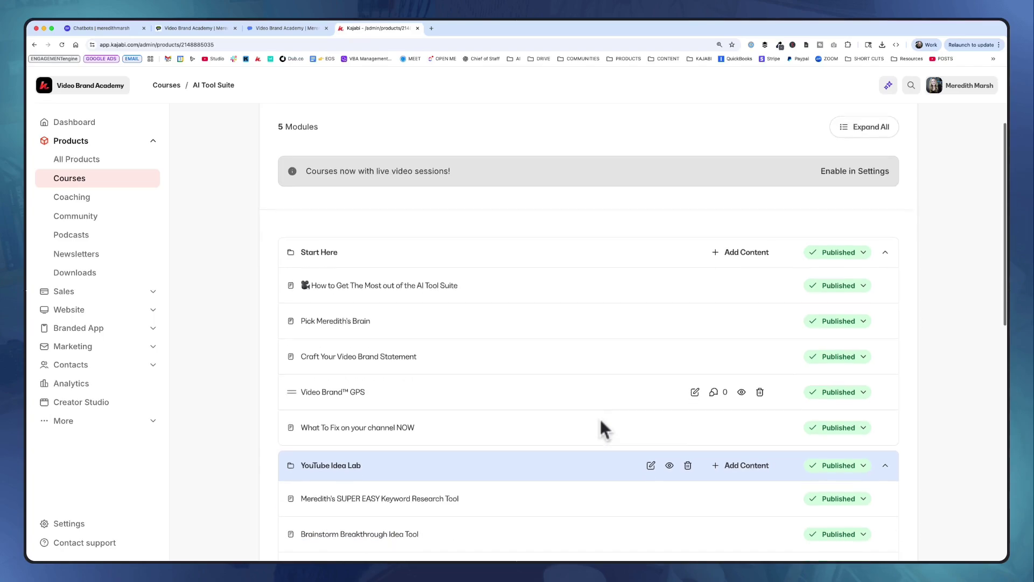
scroll(602, 422, down, 3)
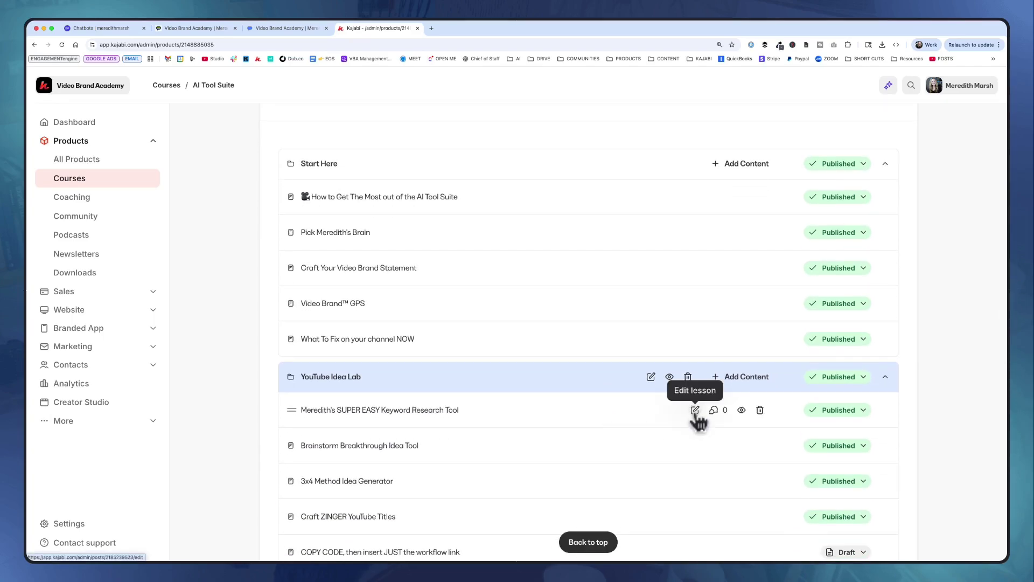
click(696, 411)
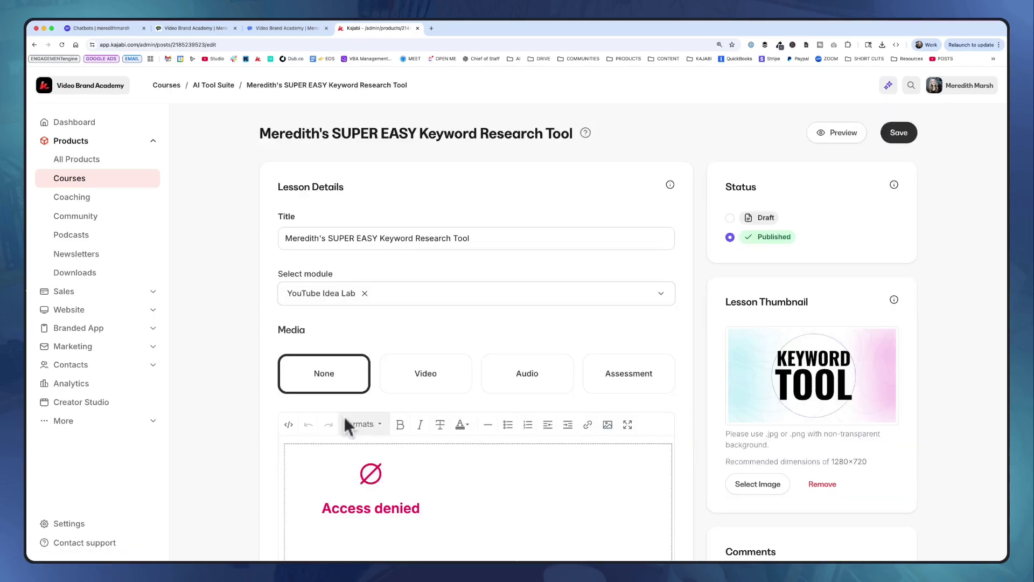
Step: View the lesson's source code, and switch to MindPal to view the iframe embed code of the Super Basic Keyword Research Tool chatbot
click(288, 425)
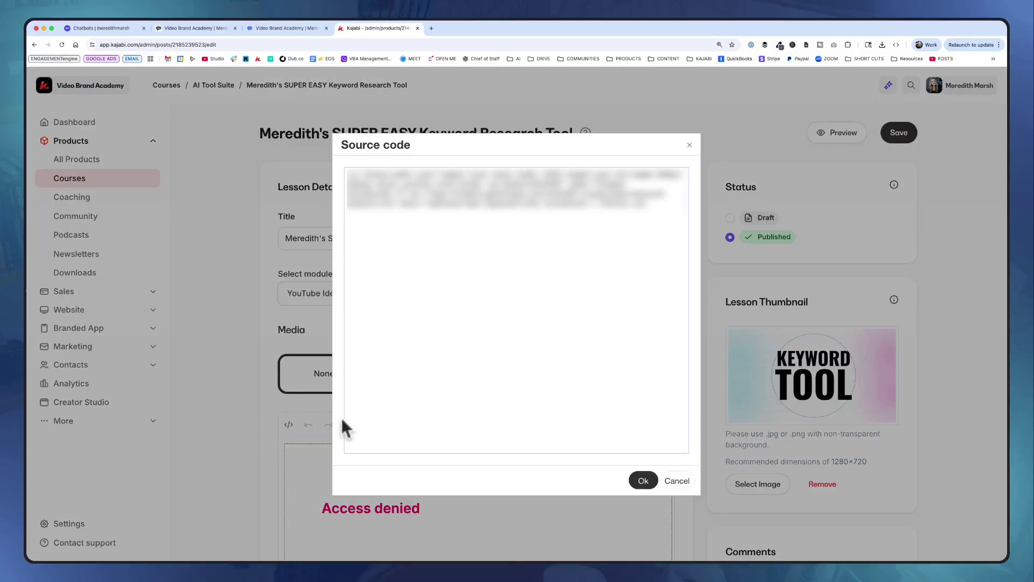
click(123, 31)
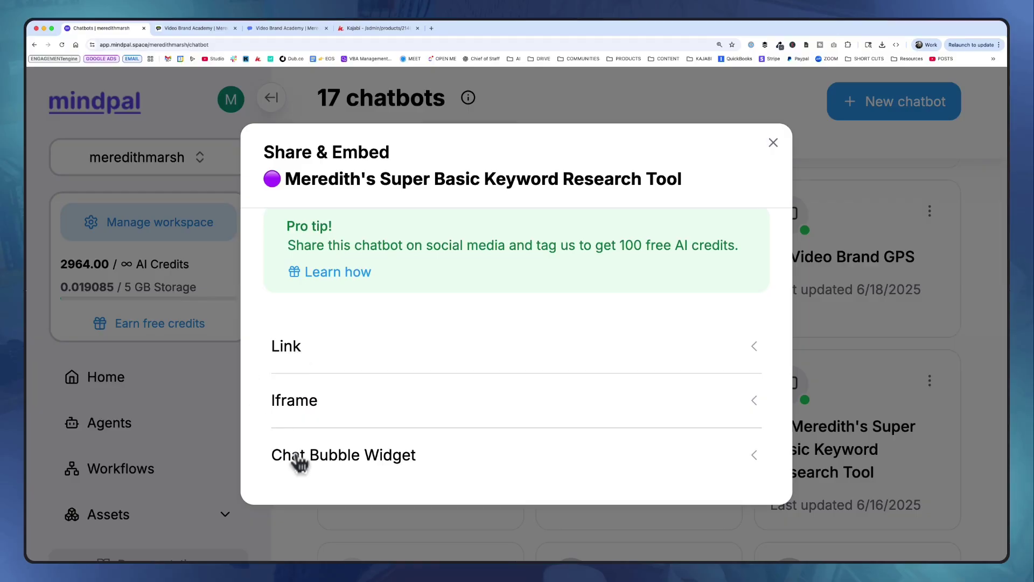
click(325, 415)
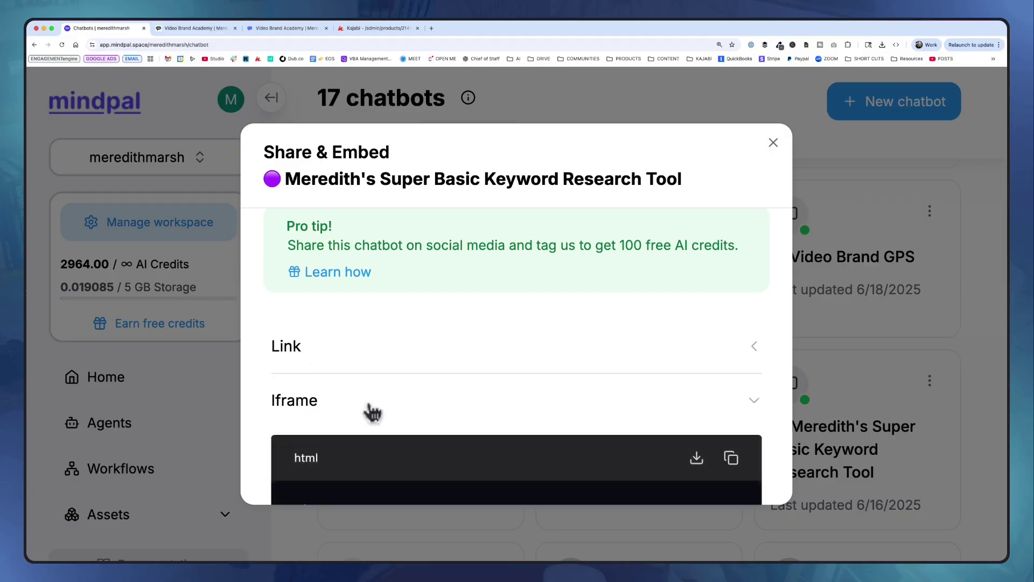
scroll(776, 421, down, 3)
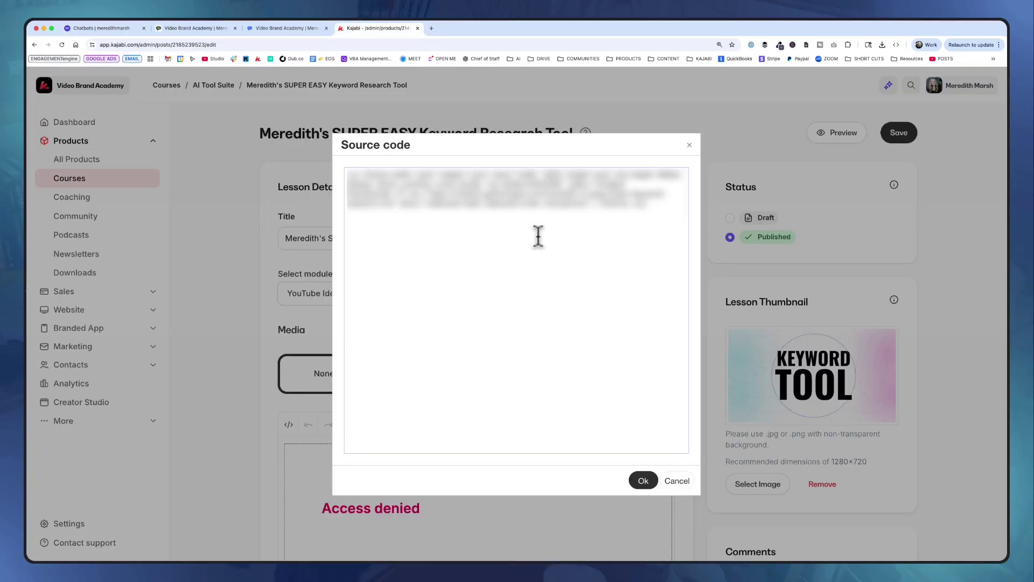
Step: Close the Kajabi lesson's source code without changes and preview the lesson with its embedded chatbot
click(678, 482)
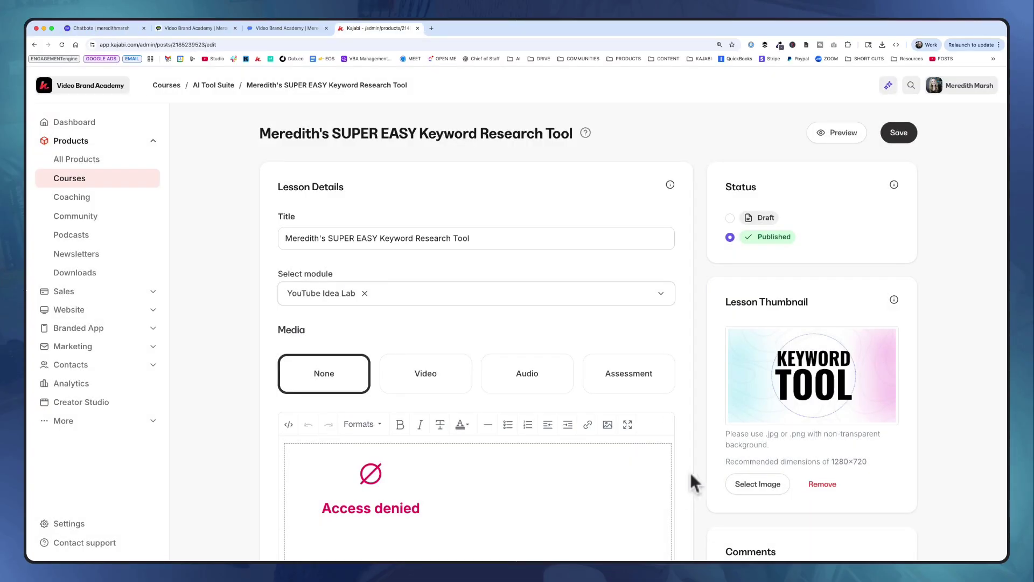
click(837, 132)
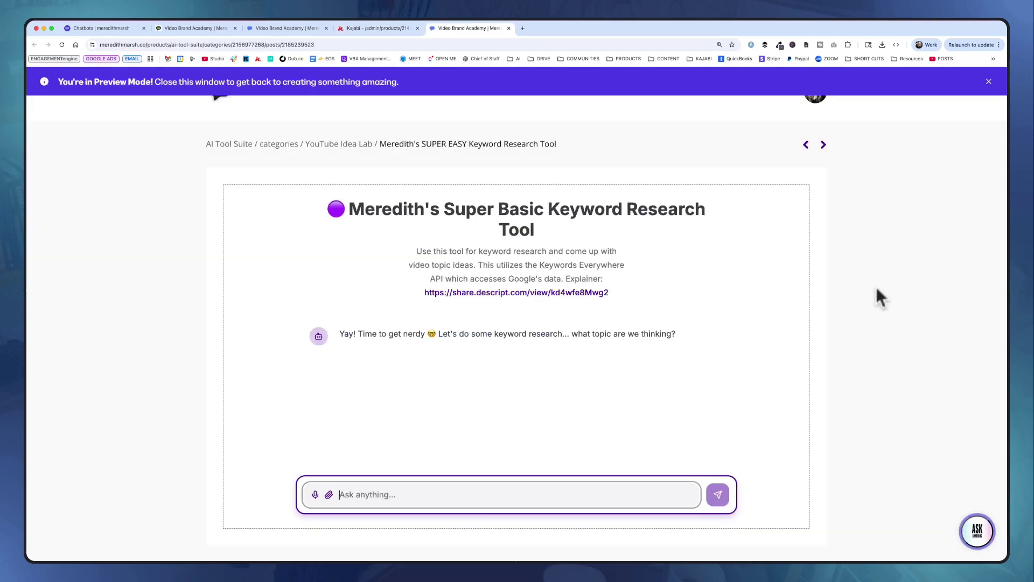